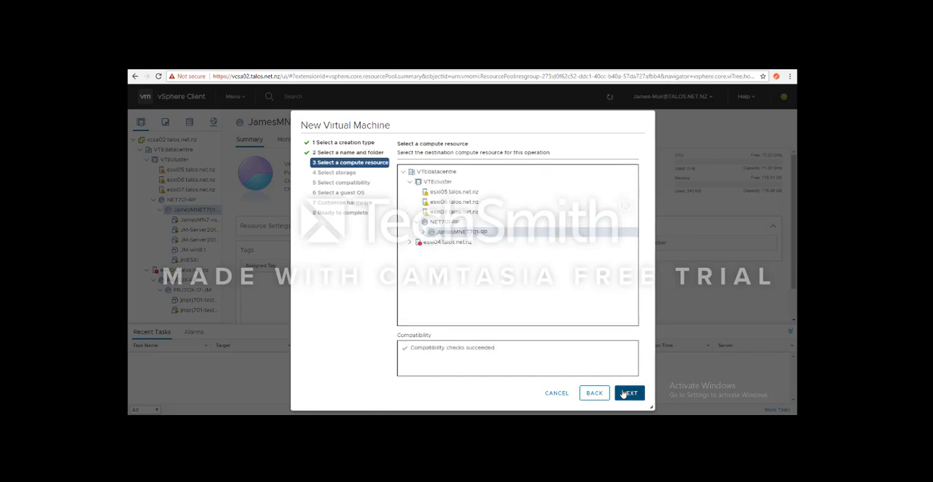
- Accept the selected resource pool, store the virtual machine on the 550 GB datastore, and keep ESXi 6.5 and later compatibility
{"action": "left_click", "coordinate": [627, 394]}
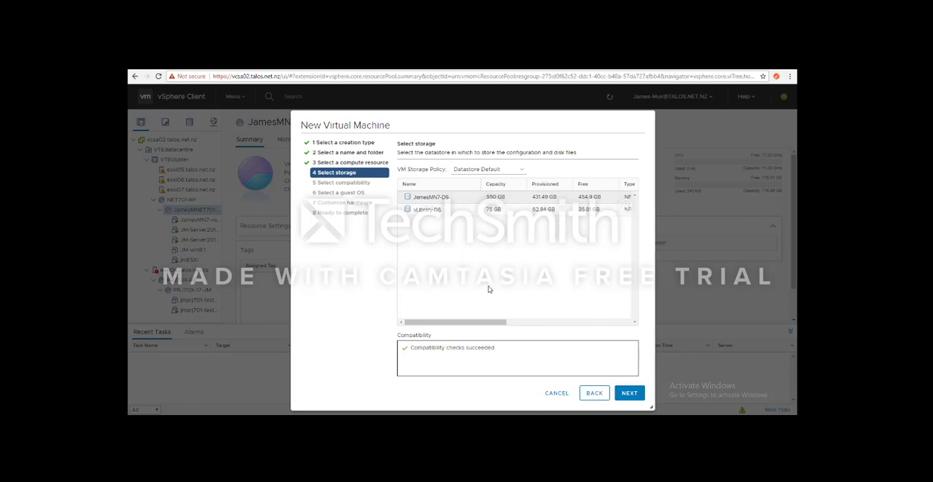
{"action": "left_click", "coordinate": [629, 395]}
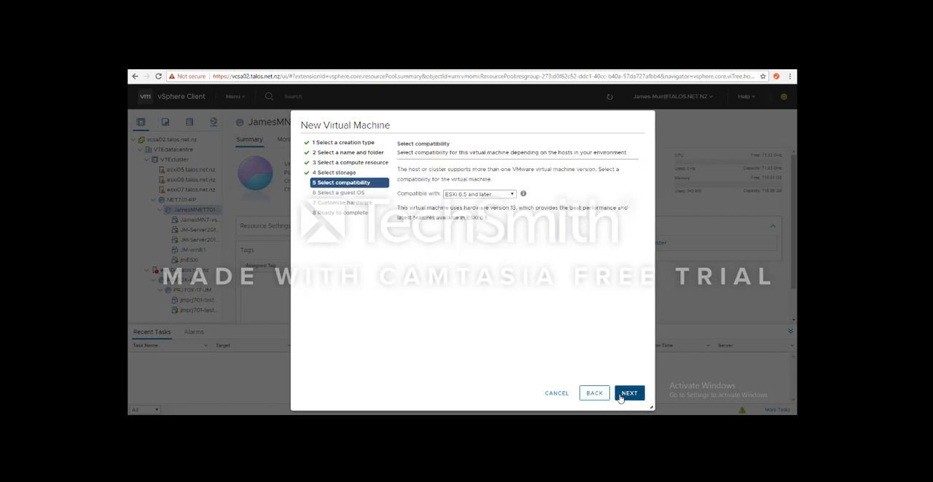
{"action": "left_click", "coordinate": [479, 195]}
{"action": "left_click", "coordinate": [478, 195]}
{"action": "left_click", "coordinate": [629, 394]}
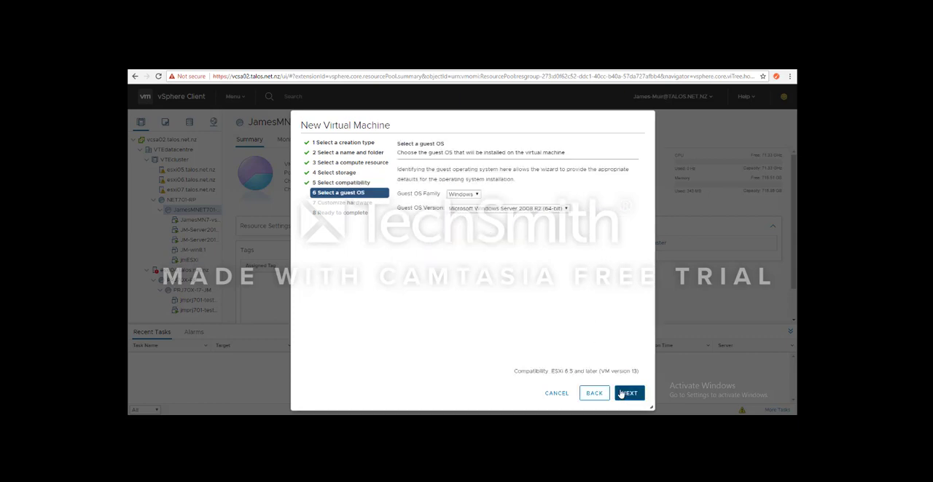
- Set the guest OS family to Other, choose a generic Other guest OS version, and continue to hardware customization
{"action": "left_click", "coordinate": [473, 210]}
{"action": "left_click", "coordinate": [466, 194]}
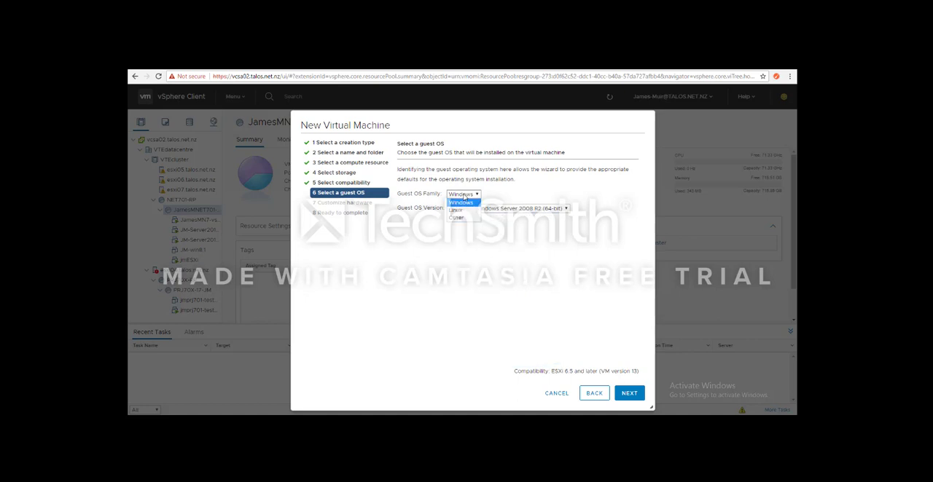
{"action": "left_click", "coordinate": [459, 219]}
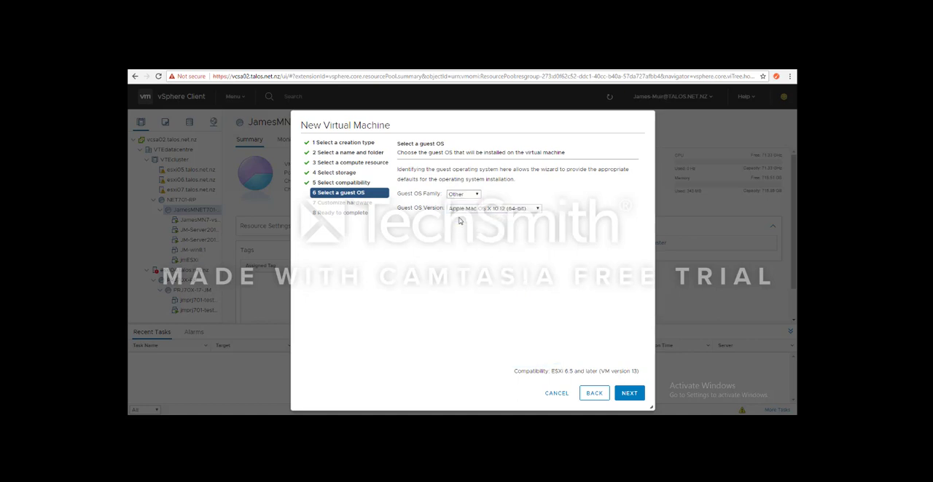
{"action": "left_click", "coordinate": [474, 210]}
{"action": "scroll", "coordinate": [495, 313], "scroll_direction": "down", "scroll_amount": 3}
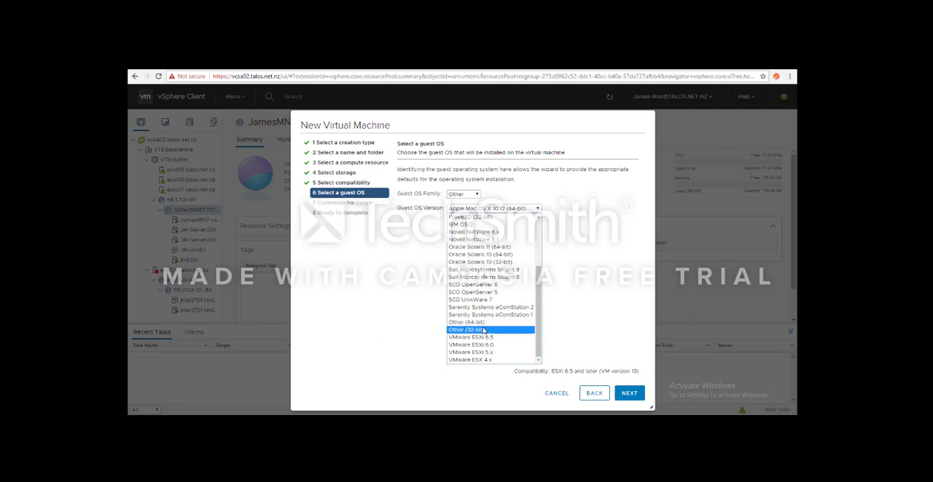
{"action": "left_click", "coordinate": [483, 331]}
{"action": "left_click", "coordinate": [629, 396]}
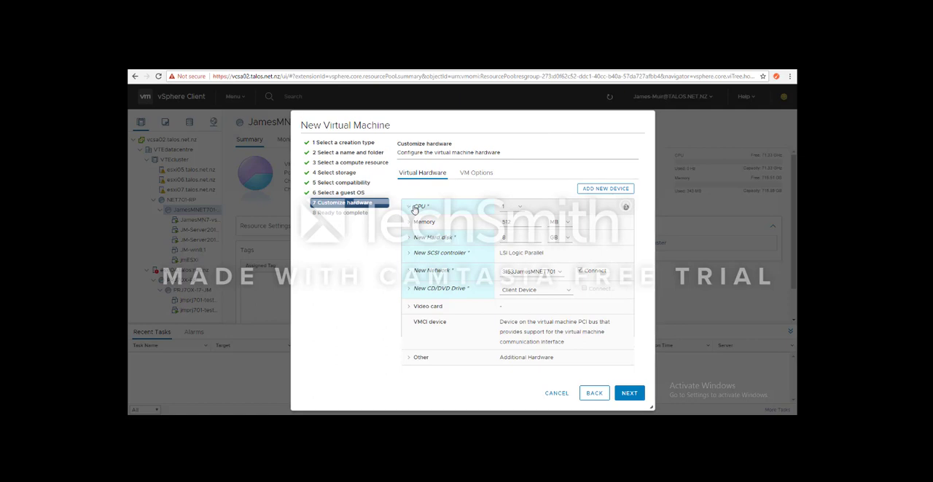
- Give the virtual machine 2 CPUs, and enable hardware-assisted virtualization and virtualized CPU performance counters
{"action": "left_click", "coordinate": [414, 209]}
{"action": "left_click", "coordinate": [509, 207]}
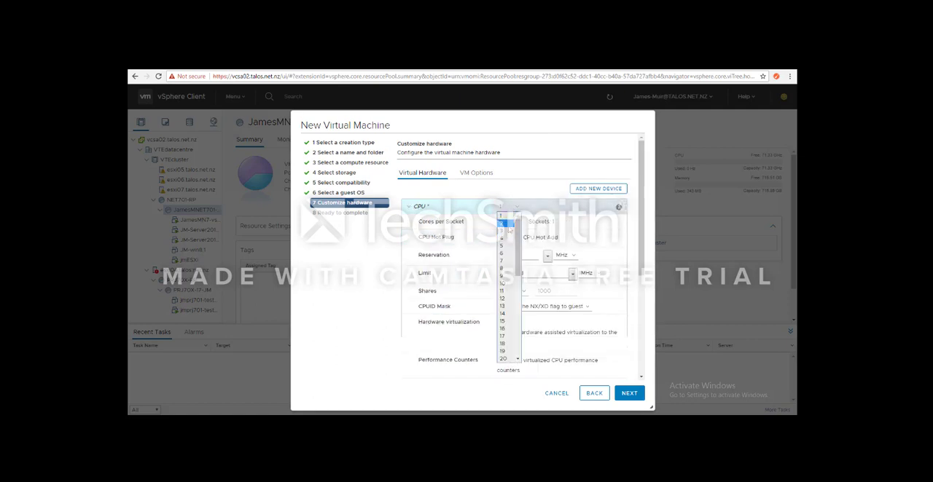
{"action": "left_click", "coordinate": [503, 224]}
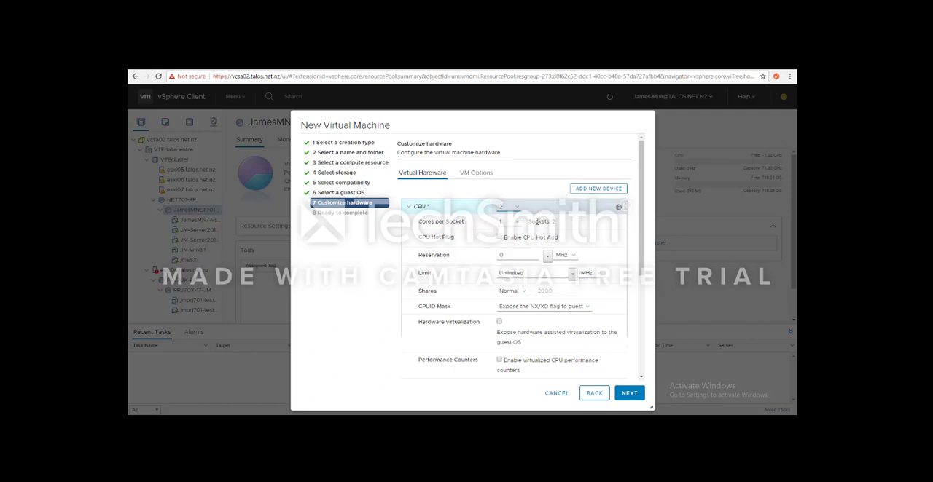
{"action": "scroll", "coordinate": [537, 220], "scroll_direction": "down", "scroll_amount": 3}
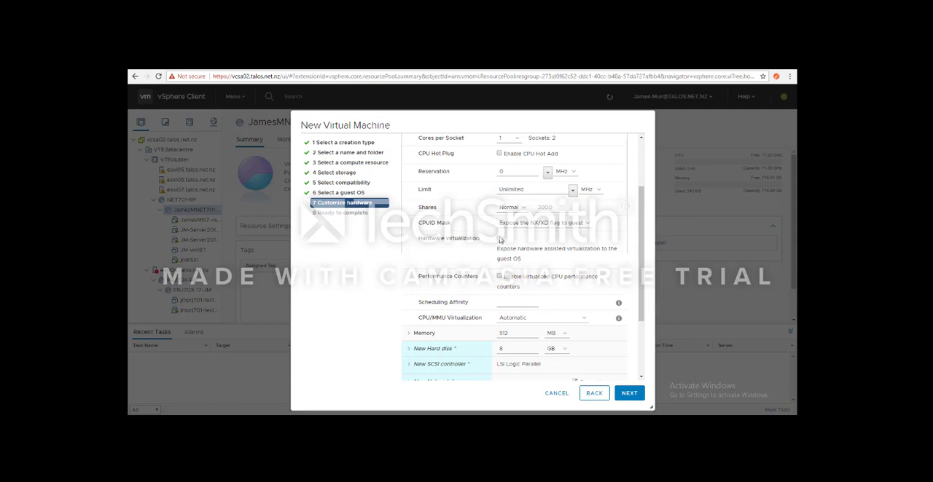
{"action": "left_click", "coordinate": [500, 240]}
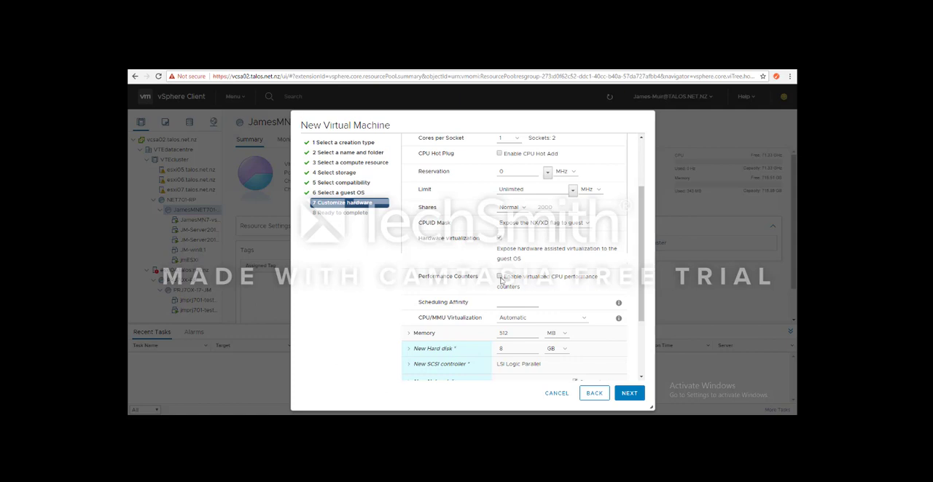
{"action": "left_click", "coordinate": [500, 278]}
- Set the new hard disk to 30 GB and the memory to 8500 MB
{"action": "scroll", "coordinate": [525, 306], "scroll_direction": "down", "scroll_amount": 3}
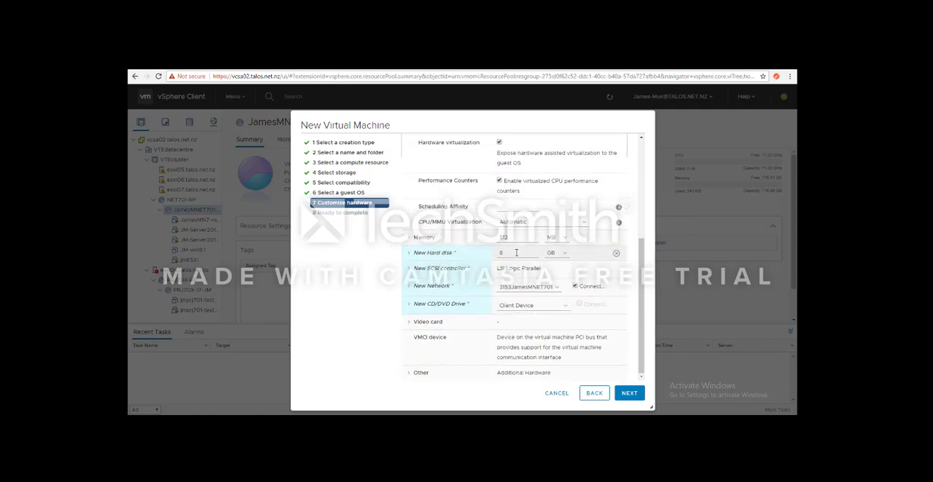
{"action": "double_click", "coordinate": [516, 253]}
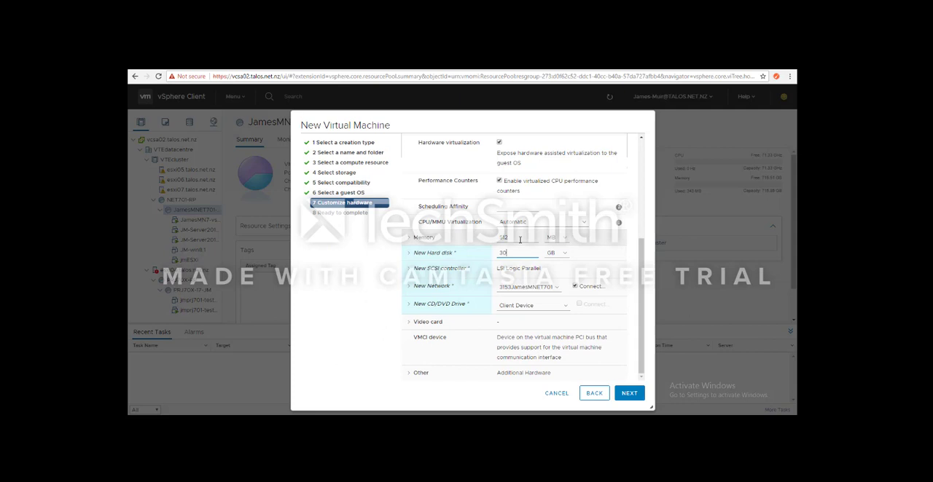
{"action": "double_click", "coordinate": [519, 239]}
{"action": "type", "text": "8500"}
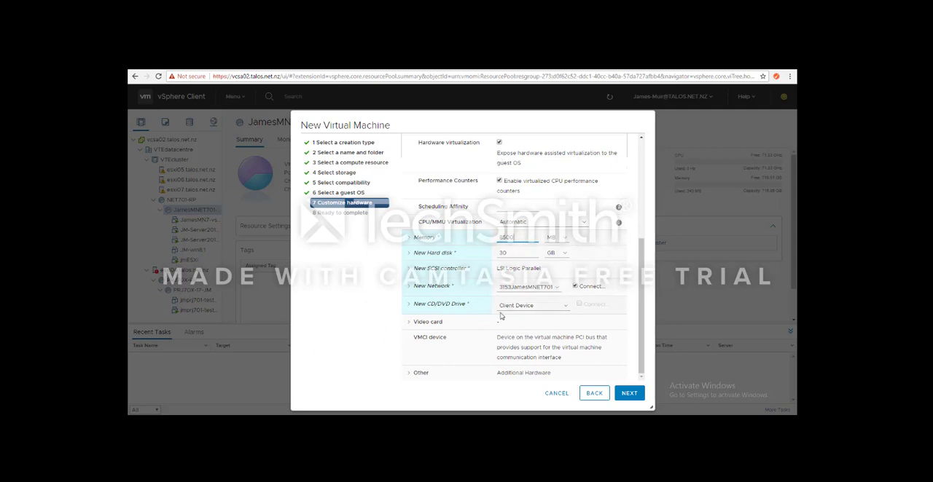
- Browse the available networks and connect the new network adapter to the network whose name starts with 3152
{"action": "left_click", "coordinate": [525, 291]}
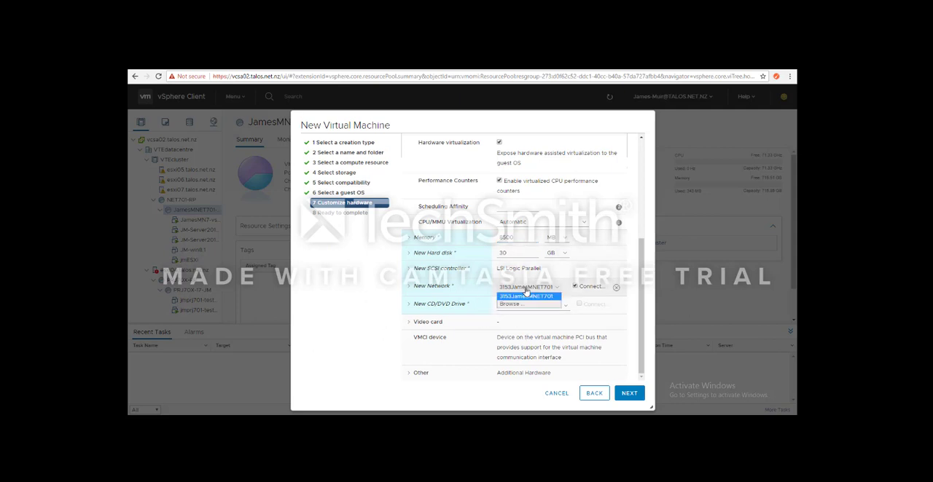
{"action": "left_click", "coordinate": [519, 309]}
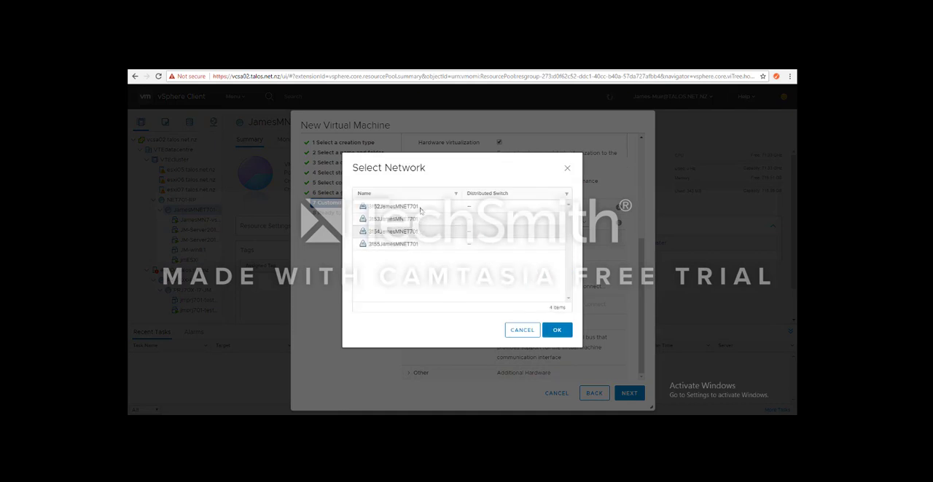
{"action": "left_click", "coordinate": [557, 332]}
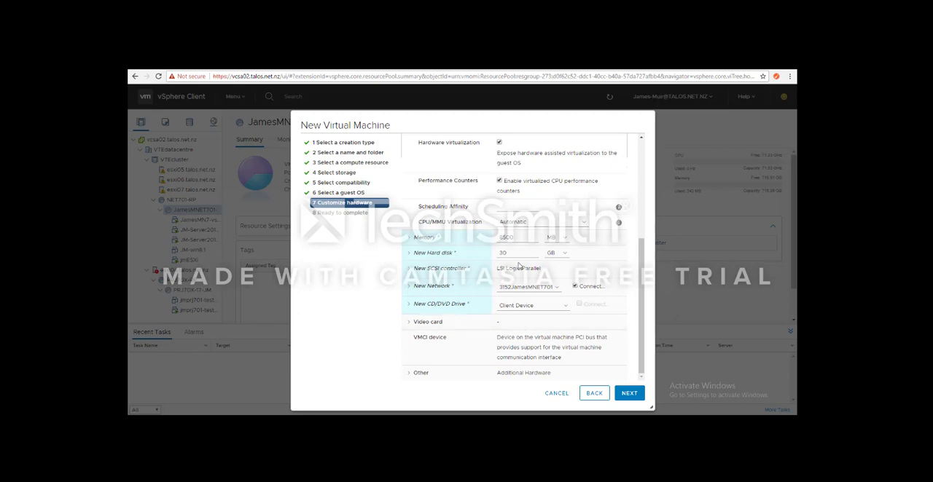
- Attach the datastore ISO VMware-VMvisor-Installer-6.5.0.update01-5969303.x86_64.iso from vLibrary-DS/NET701/vSphereHypervisor to the new CD/DVD drive
{"action": "left_click", "coordinate": [524, 306]}
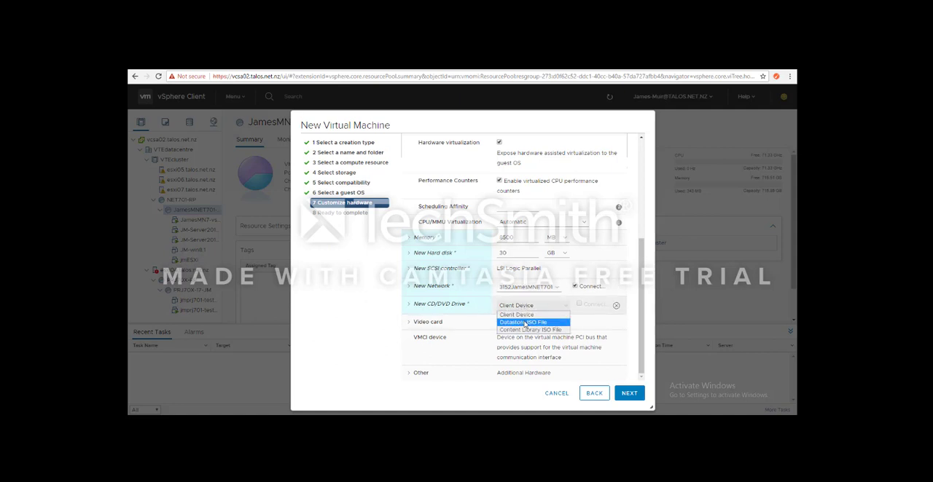
{"action": "left_click", "coordinate": [525, 323]}
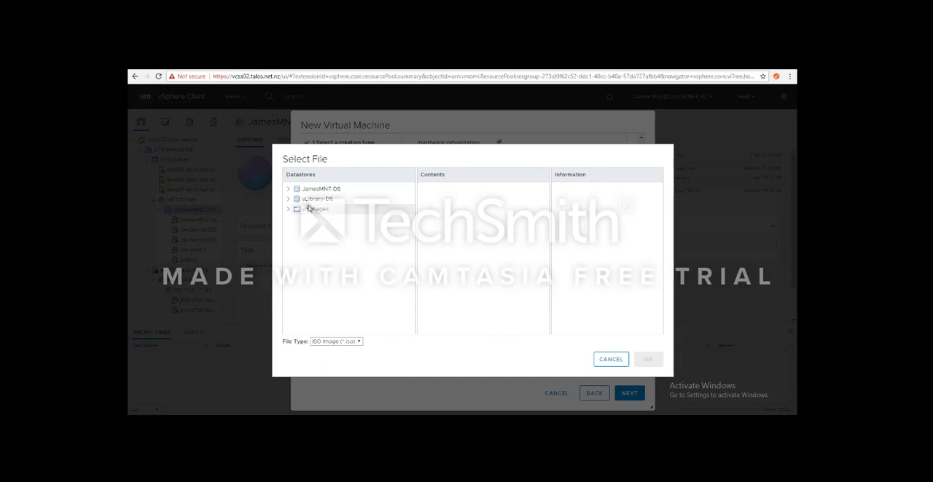
{"action": "left_click", "coordinate": [291, 201]}
{"action": "left_click", "coordinate": [288, 189]}
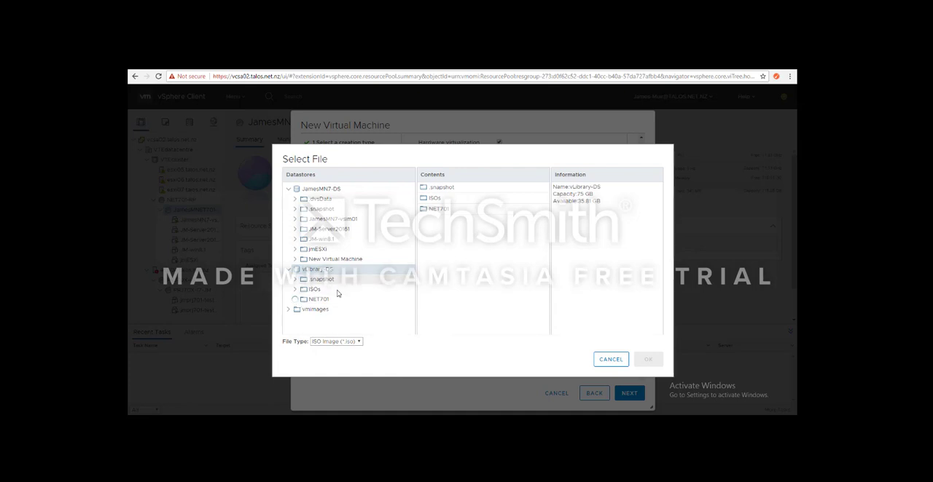
{"action": "left_click", "coordinate": [320, 300]}
{"action": "scroll", "coordinate": [325, 299], "scroll_direction": "down", "scroll_amount": 1}
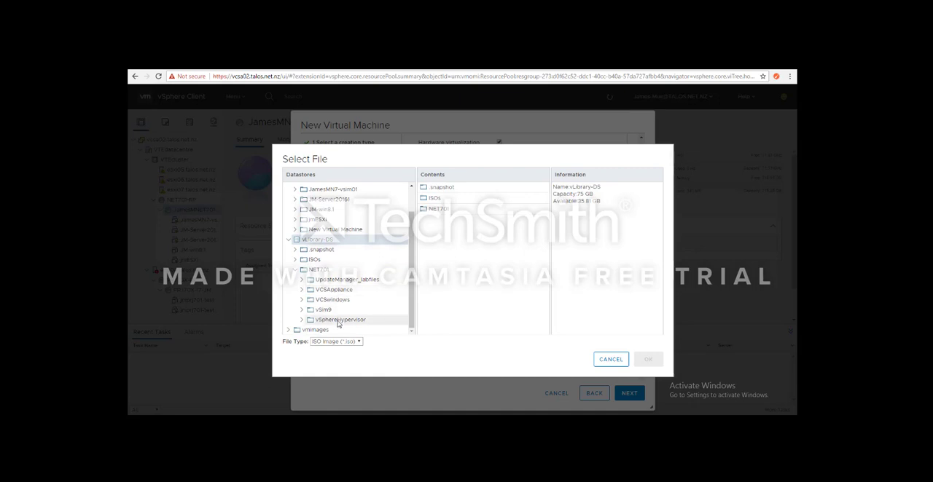
{"action": "left_click", "coordinate": [338, 322]}
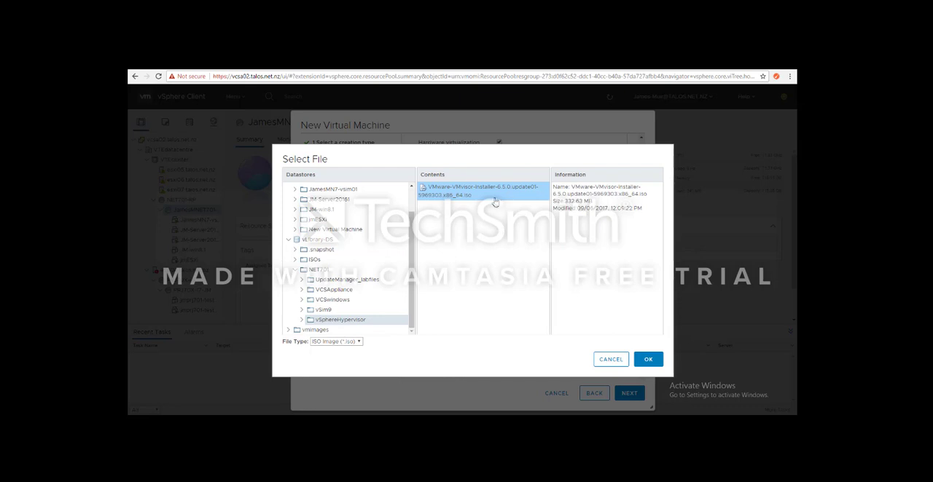
{"action": "left_click", "coordinate": [648, 360]}
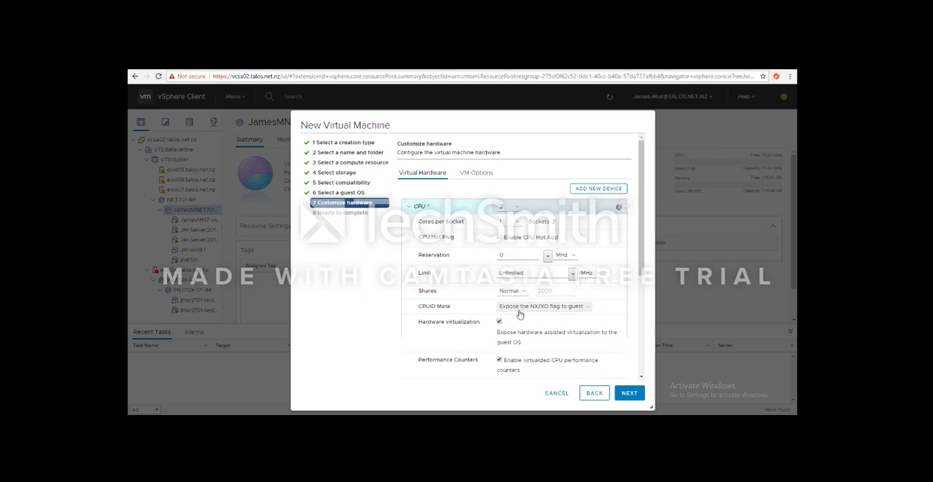
- Check the hardware settings against the requirements notes in Notepad, and complete the New Virtual Machine wizard
{"action": "scroll", "coordinate": [520, 315], "scroll_direction": "down", "scroll_amount": 1}
{"action": "scroll", "coordinate": [532, 289], "scroll_direction": "up", "scroll_amount": 1}
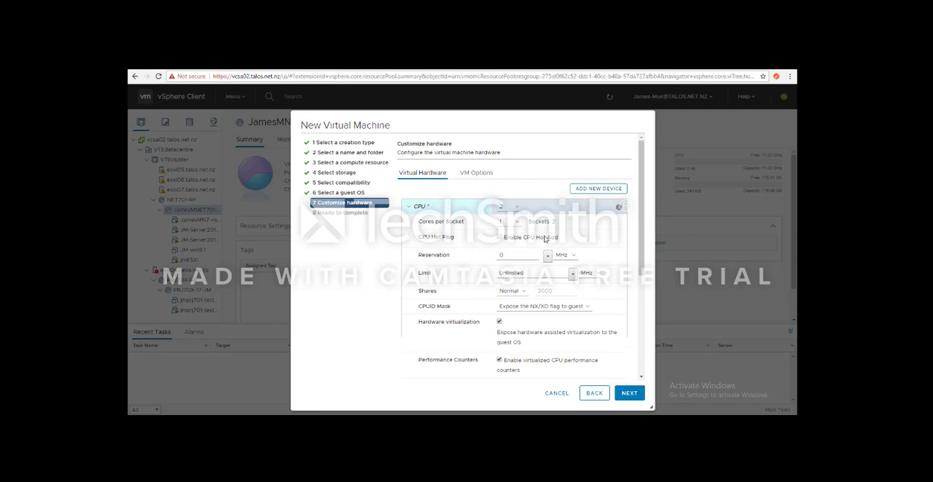
{"action": "scroll", "coordinate": [596, 360], "scroll_direction": "down", "scroll_amount": 1}
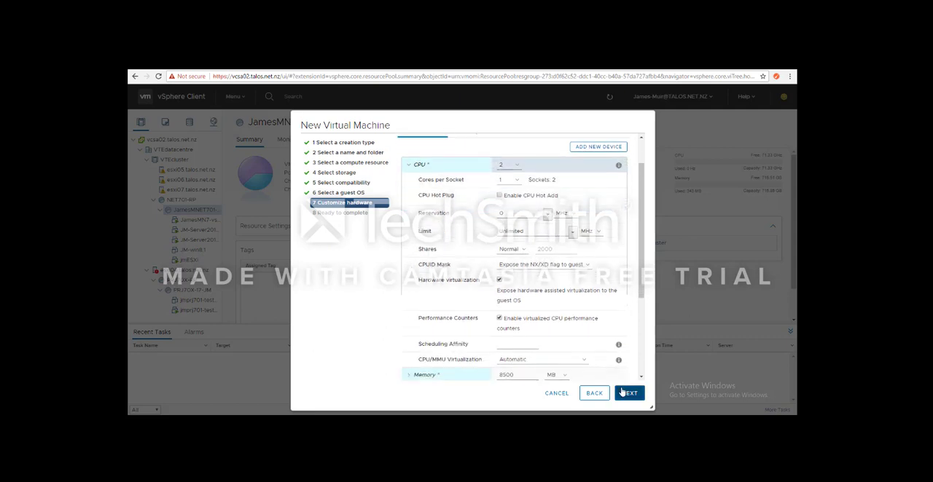
{"action": "key", "text": "alt+Tab"}
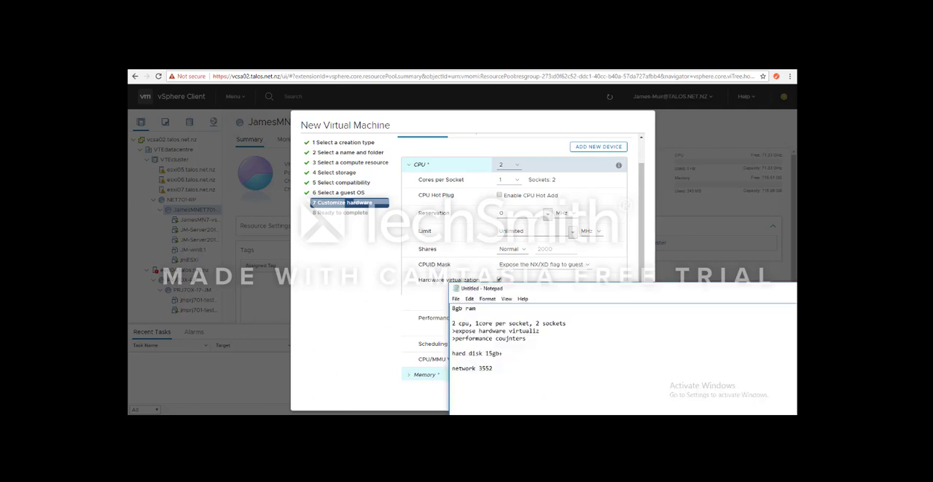
{"action": "key", "text": "alt+Tab"}
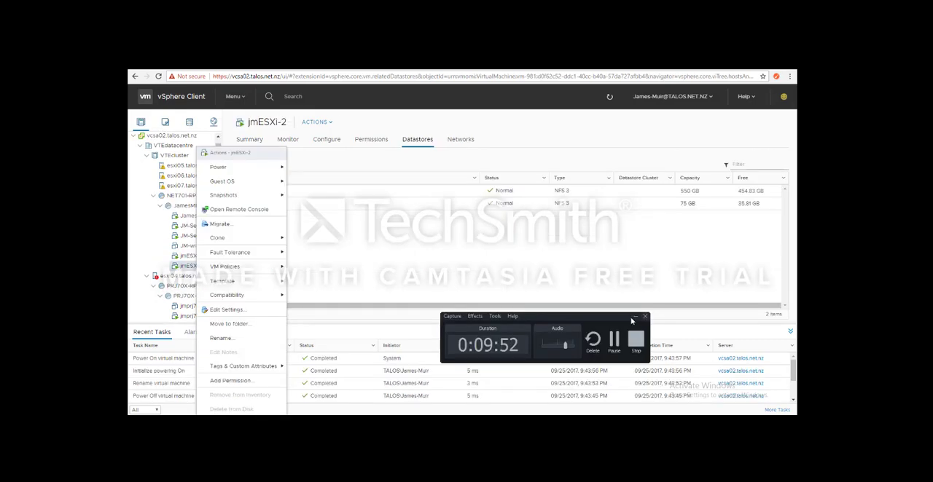
{"action": "left_click", "coordinate": [634, 318]}
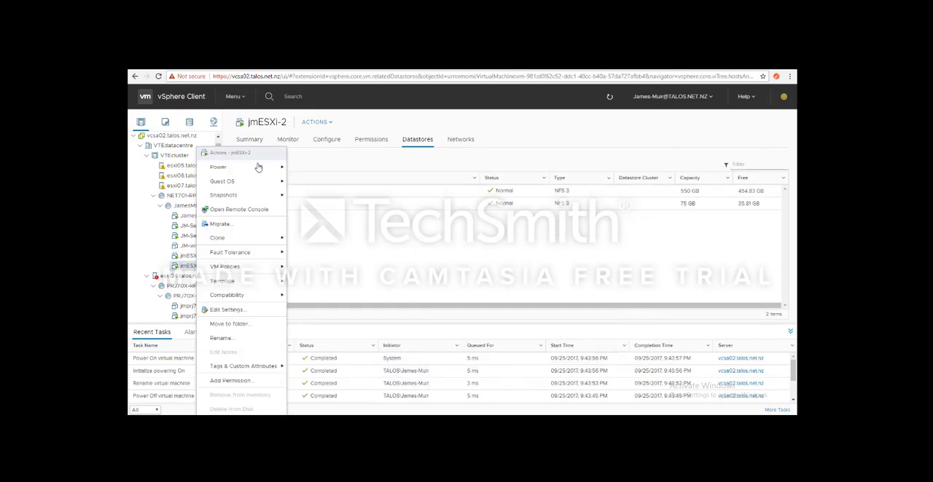
- Start the ESXi 6.5.0 installation in the virtual machine's remote console and accept the end user license agreement
{"action": "mouse_move", "coordinate": [252, 168]}
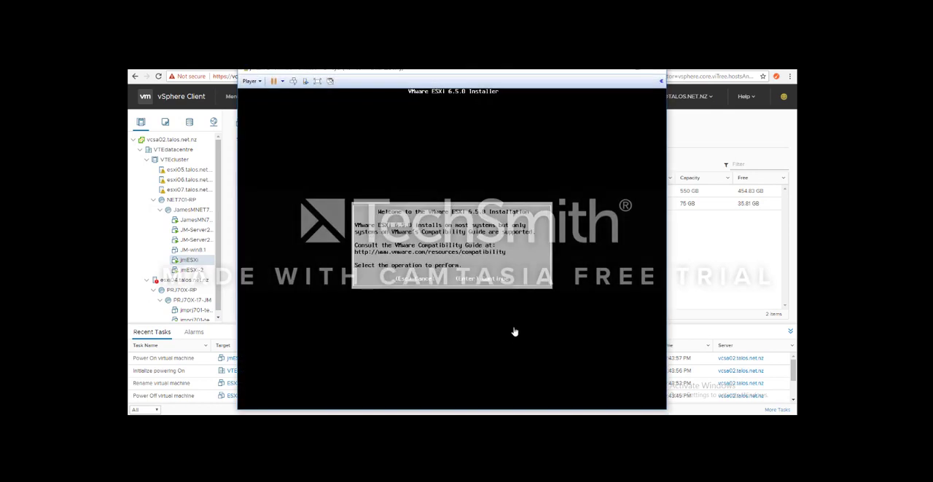
{"action": "left_click", "coordinate": [469, 259]}
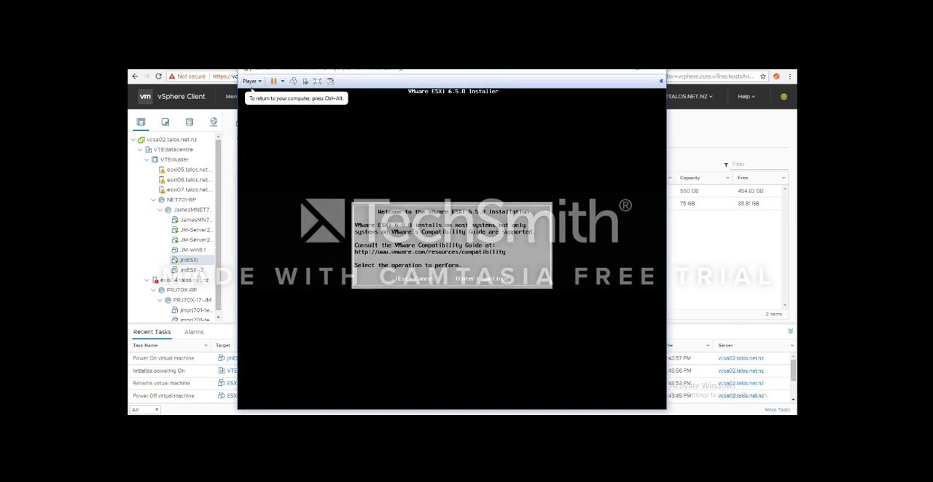
{"action": "key", "text": "Return"}
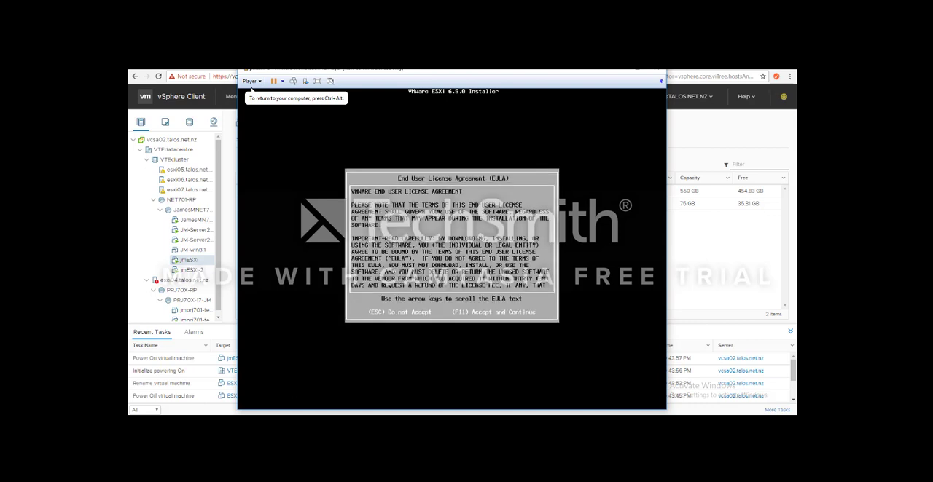
{"action": "key", "text": "F11"}
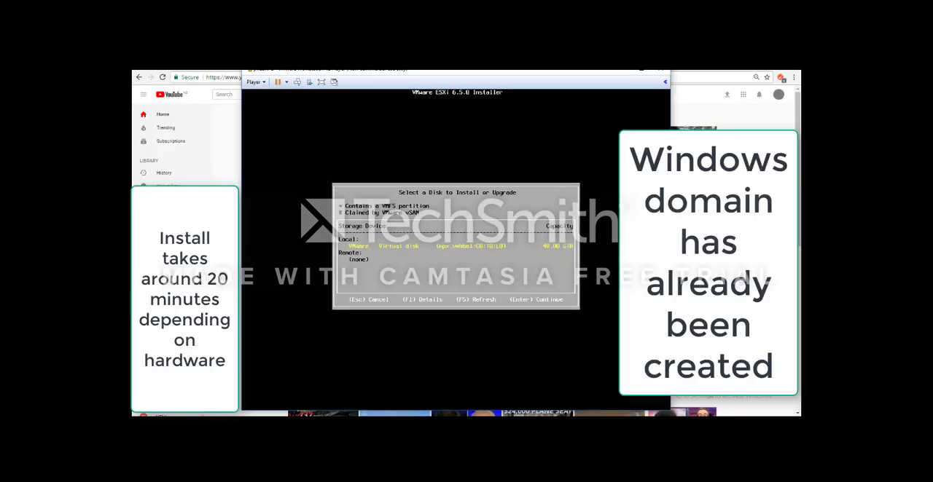
- Install ESXi on the local 40 GB virtual disk with the US Default keyboard layout, entering and confirming the root password
{"action": "key", "text": "Return"}
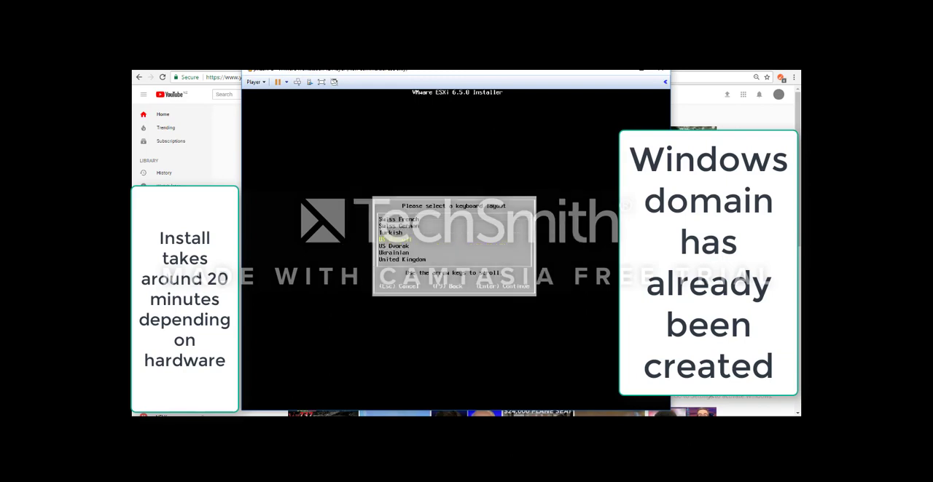
{"action": "key", "text": "Return"}
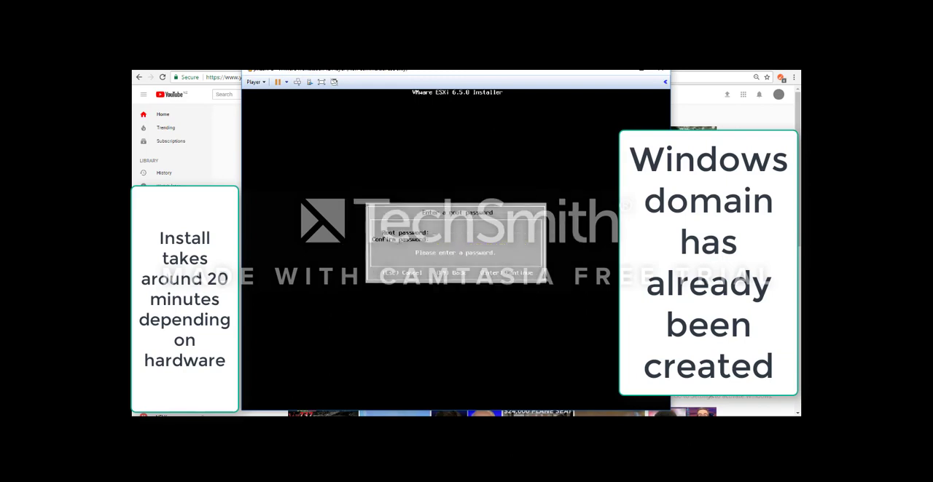
{"action": "type", "text": "*****"}
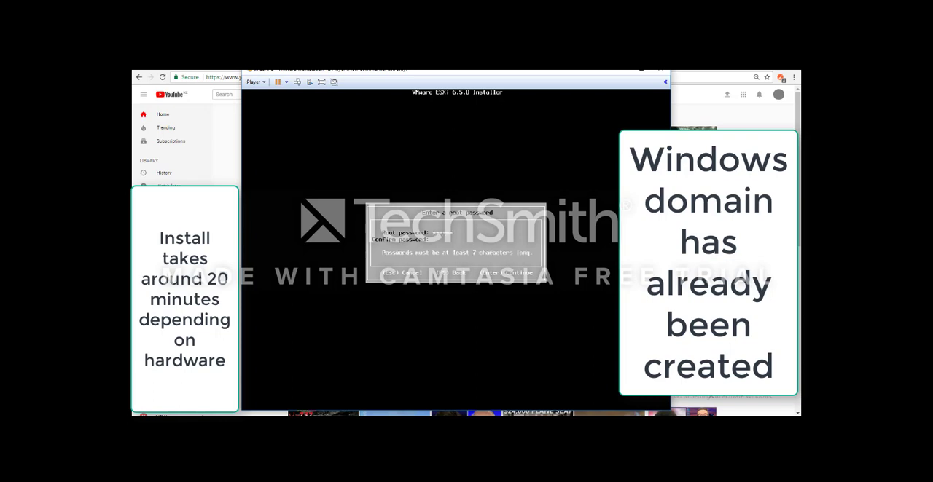
{"action": "type", "text": "*********"}
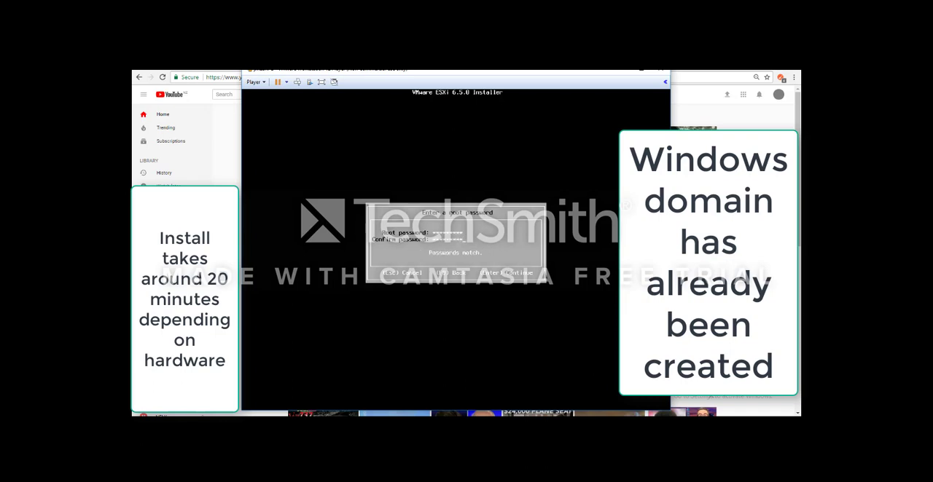
{"action": "key", "text": "Return"}
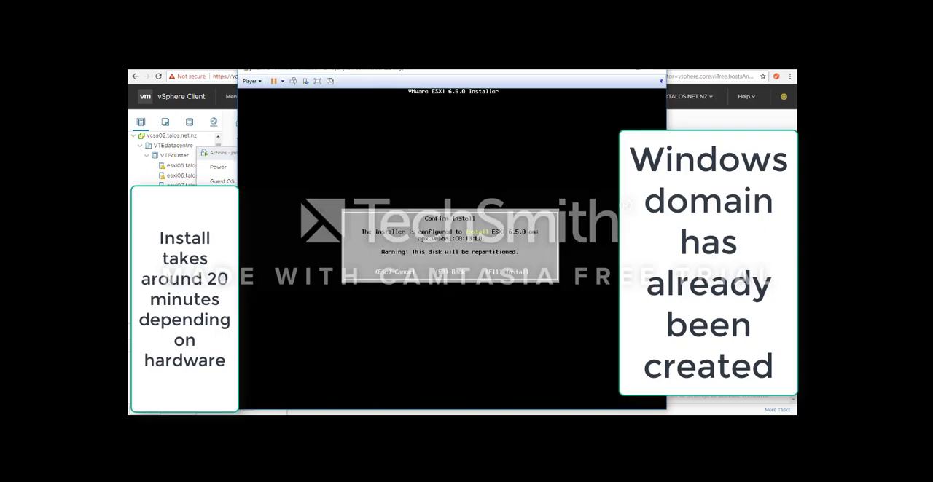
{"action": "key", "text": "F11"}
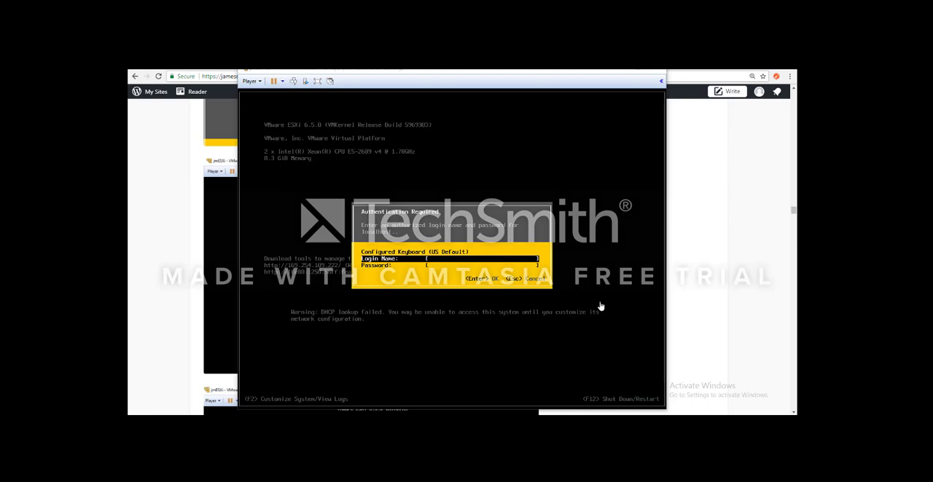
- Log in to the ESXi system customization as root with the root password
{"action": "type", "text": "root"}
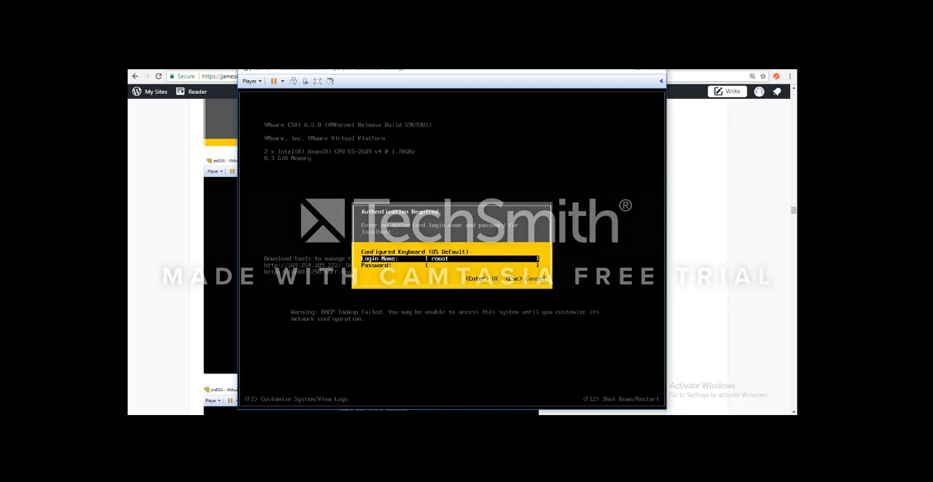
{"action": "key", "text": "BackSpace"}
{"action": "key", "text": "Tab"}
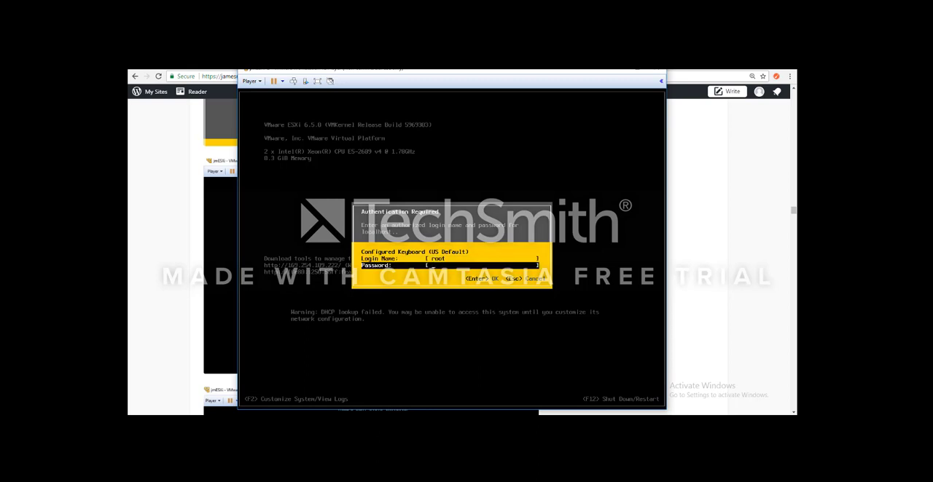
{"action": "type", "text": "**********"}
{"action": "key", "text": "Return"}
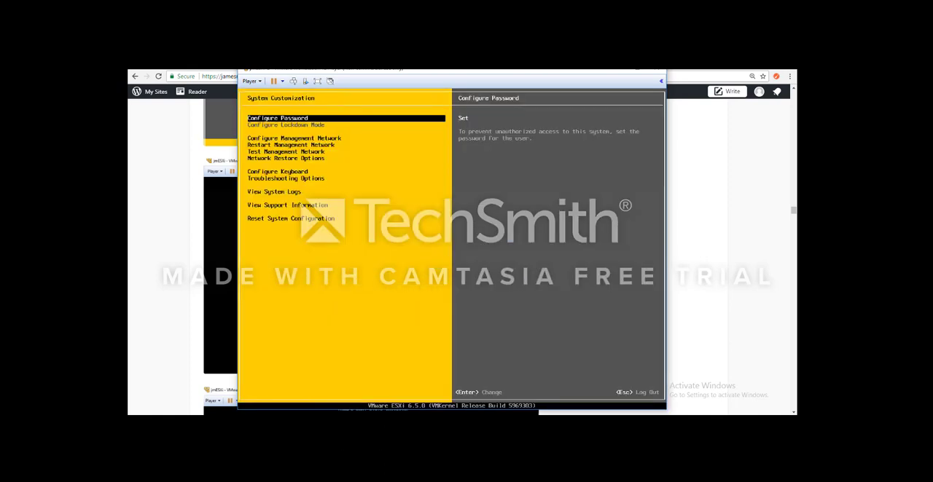
- Set the management network's IPv4 configuration to a static IPv4 address and network configuration
{"action": "key", "text": "Down"}
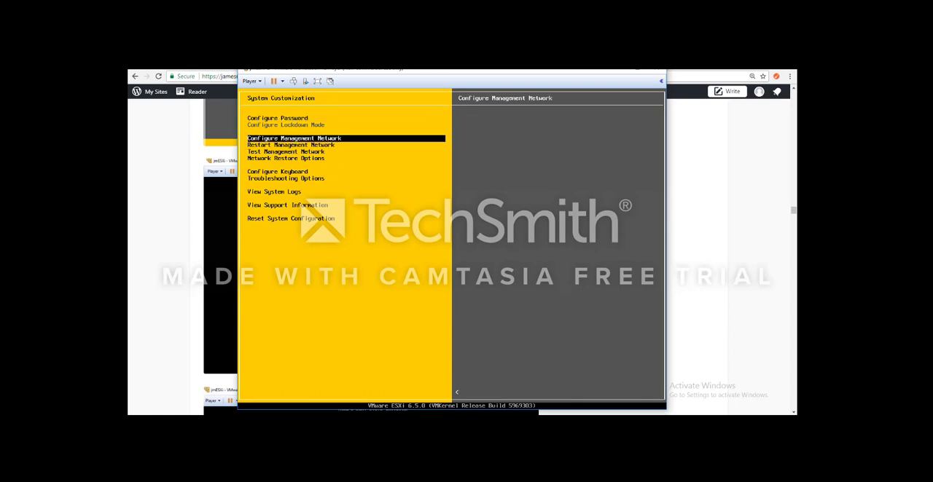
{"action": "key", "text": "Return"}
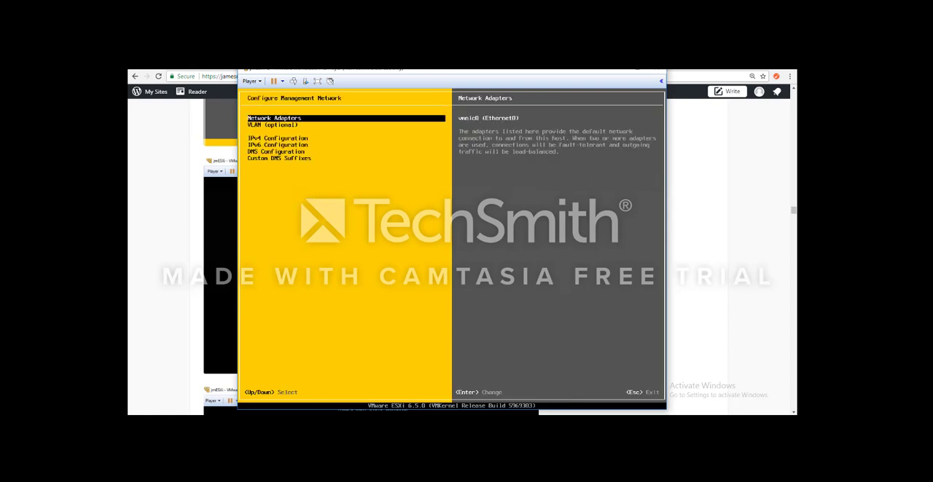
{"action": "key", "text": "Down"}
{"action": "key", "text": "Down"}
{"action": "key", "text": "Down"}
{"action": "key", "text": "Up"}
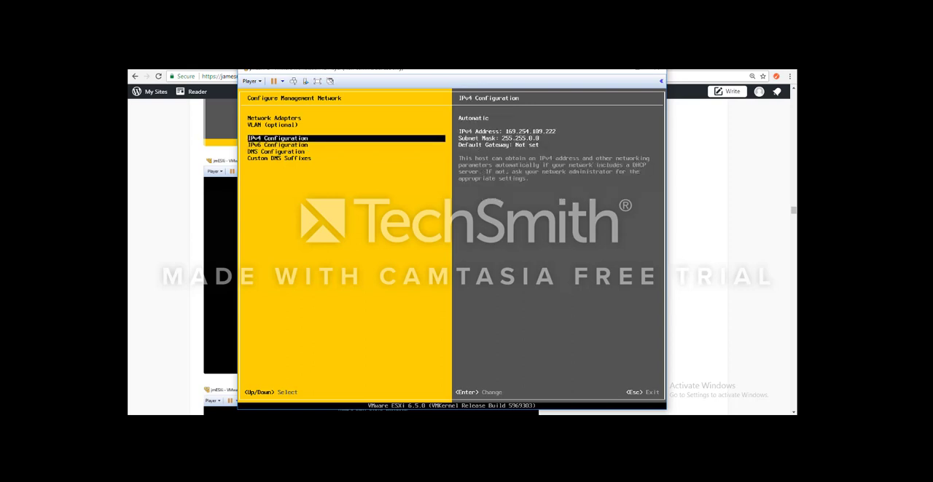
{"action": "key", "text": "Return"}
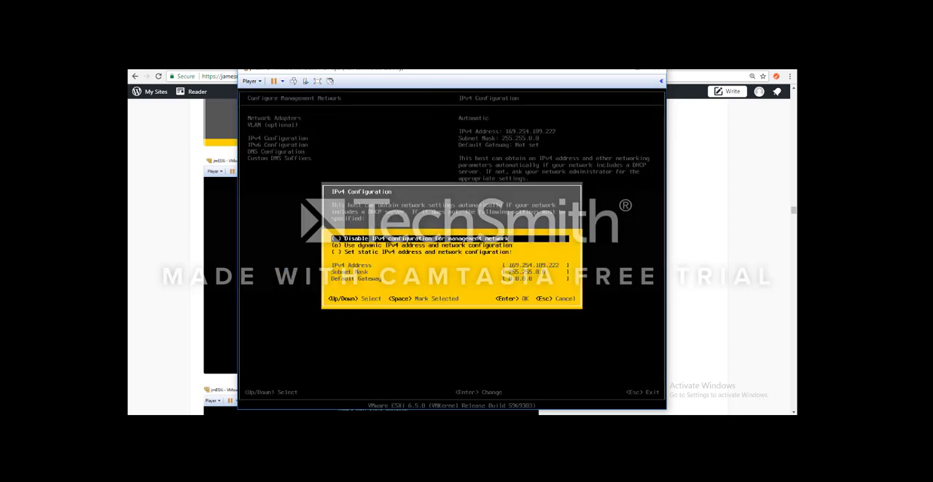
{"action": "key", "text": "Down"}
{"action": "key", "text": "Down"}
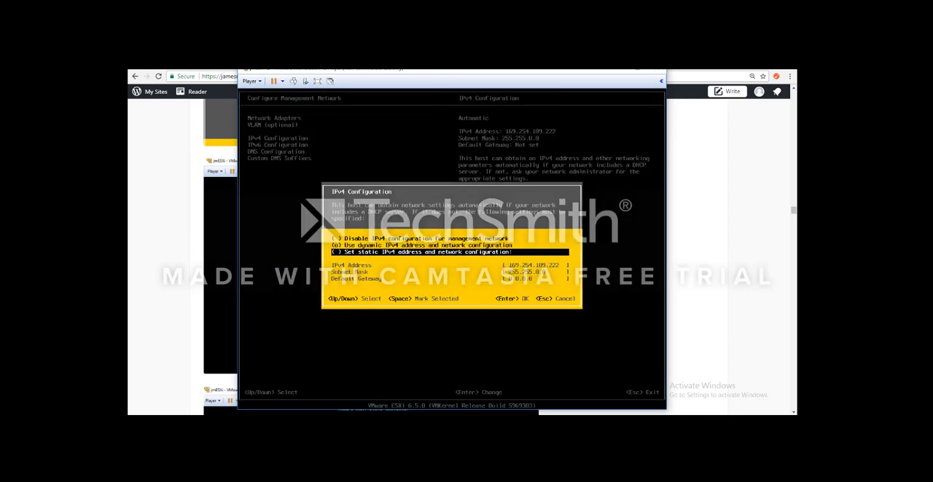
{"action": "key", "text": "Up"}
{"action": "key", "text": "Up"}
{"action": "key", "text": "Down"}
{"action": "key", "text": "Down"}
{"action": "key", "text": "space"}
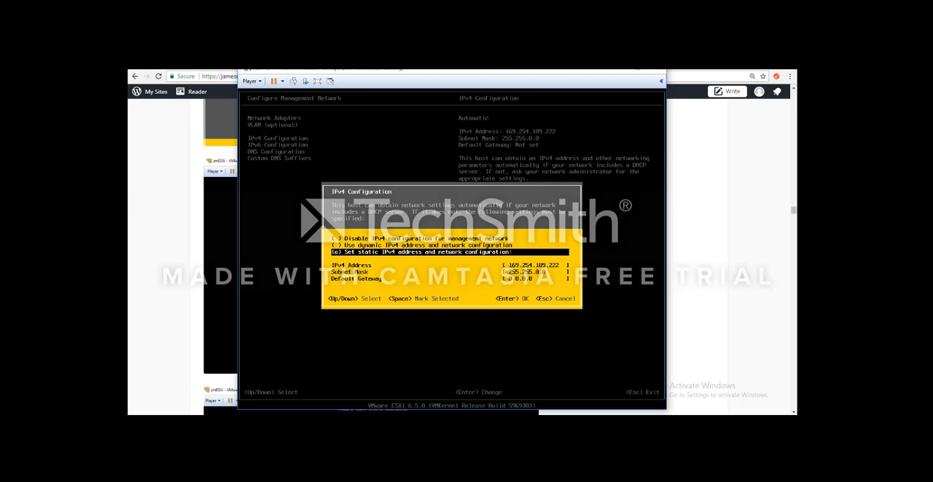
- Set the management network's static IPv4 address to 192.168.0.59
{"action": "key", "text": "Down"}
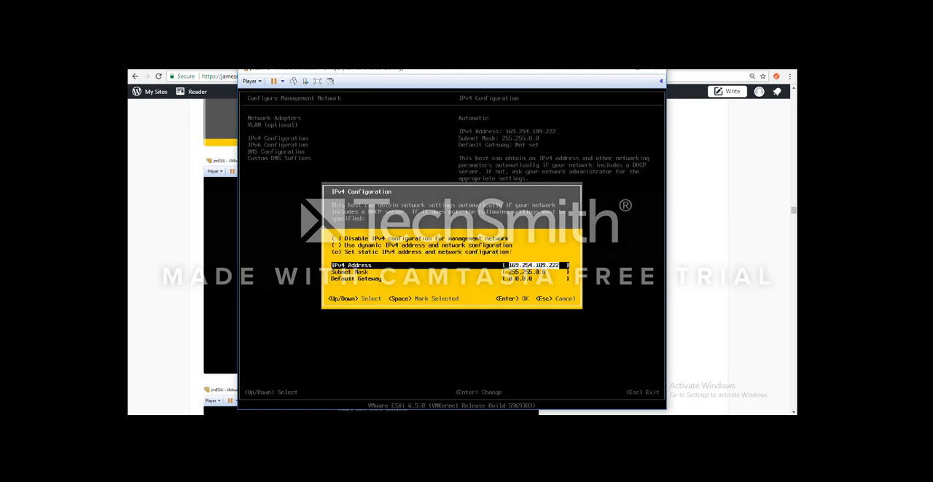
{"action": "type", "text": "192.168.0"}
{"action": "type", "text": ".56"}
{"action": "key", "text": "Down"}
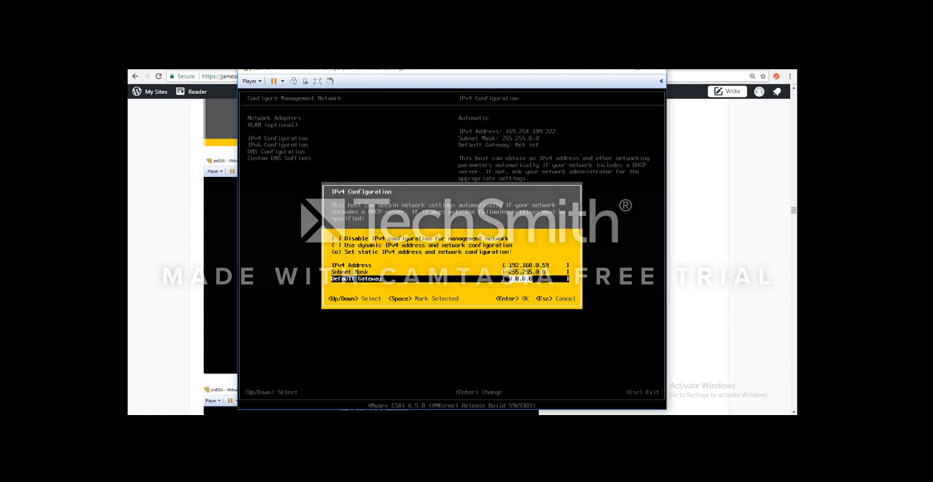
- Try to set the subnet mask to 255.255.255
{"action": "key", "text": "BackSpace"}
{"action": "key", "text": "BackSpace"}
{"action": "key", "text": "BackSpace"}
{"action": "key", "text": "BackSpace"}
{"action": "key", "text": "BackSpace"}
{"action": "key", "text": "BackSpace"}
{"action": "key", "text": "BackSpace"}
{"action": "key", "text": "BackSpace"}
{"action": "key", "text": "BackSpace"}
{"action": "key", "text": "BackSpace"}
{"action": "key", "text": "BackSpace"}
{"action": "type", "text": "255.255.255"}
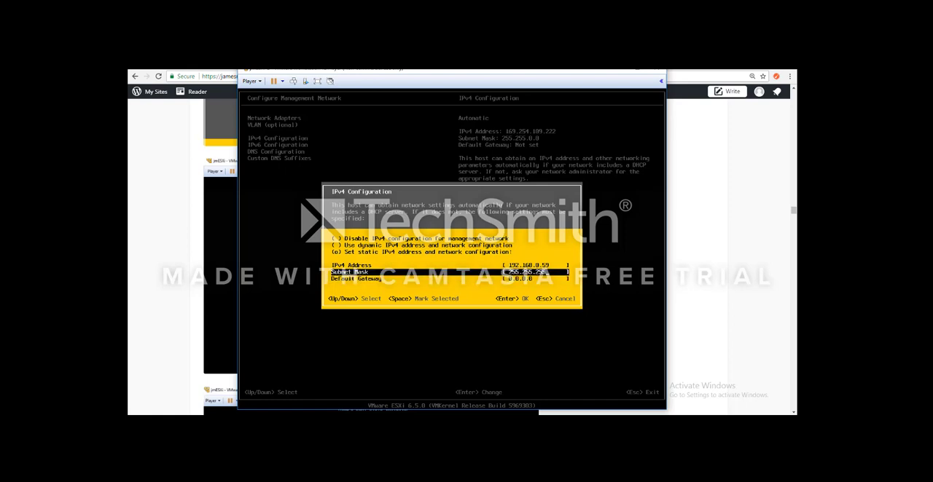
- Set the default gateway to 192.168.0.2 and submit the IPv4 configuration
{"action": "key", "text": "Down"}
{"action": "key", "text": "BackSpace"}
{"action": "key", "text": "BackSpace"}
{"action": "key", "text": "BackSpace"}
{"action": "key", "text": "BackSpace"}
{"action": "key", "text": "BackSpace"}
{"action": "key", "text": "BackSpace"}
{"action": "key", "text": "BackSpace"}
{"action": "type", "text": "192.16"}
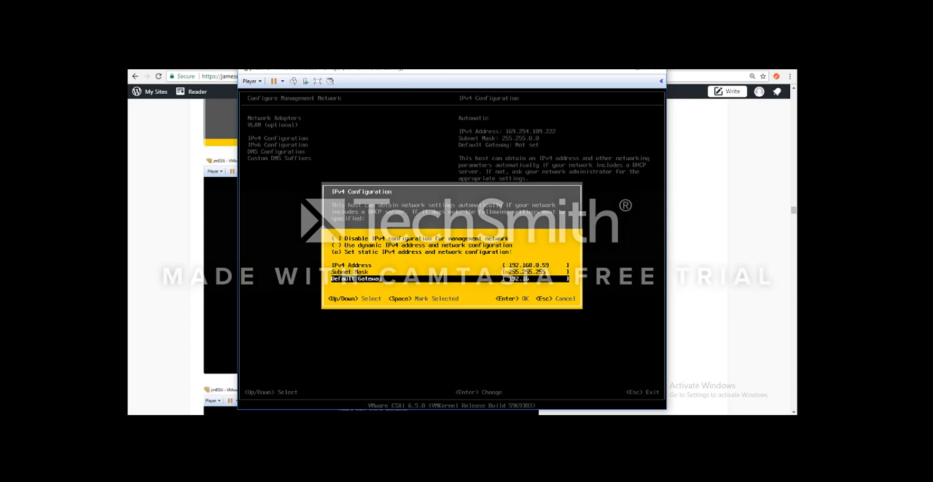
{"action": "type", "text": "8.0.2"}
{"action": "key", "text": "Return"}
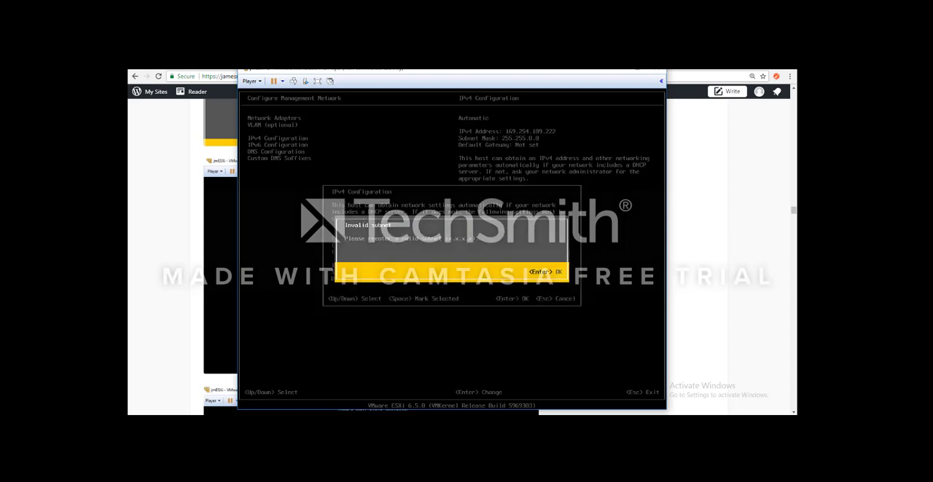
- Correct the subnet mask to 255.255.255.0 and save the IPv4 configuration
{"action": "key", "text": "Return"}
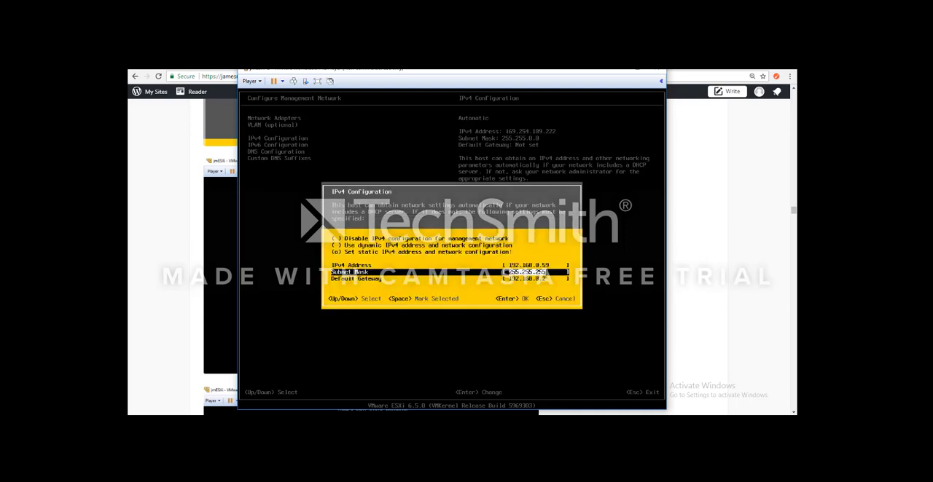
{"action": "type", "text": ".0"}
{"action": "key", "text": "BackSpace"}
{"action": "key", "text": "BackSpace"}
{"action": "type", "text": "255.255.255"}
{"action": "key", "text": "Return"}
- Set the primary DNS server of the management network to 192.168.0.1
{"action": "key", "text": "Down"}
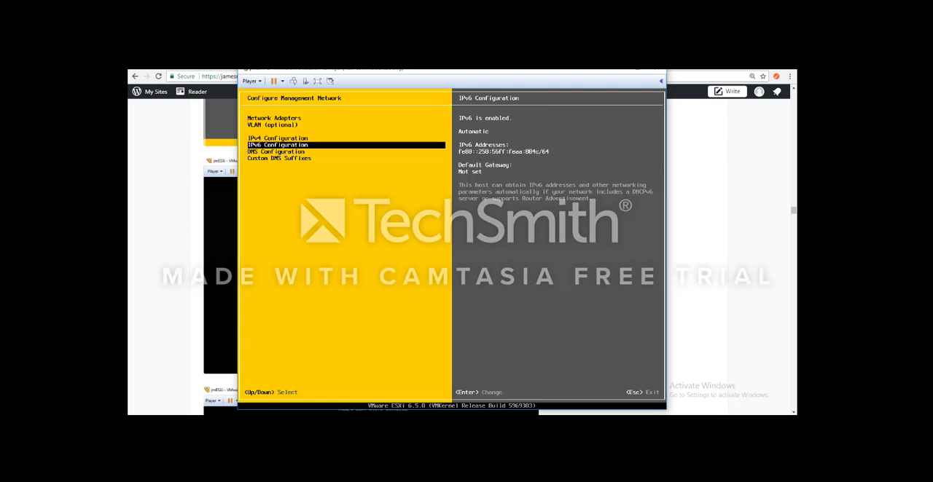
{"action": "key", "text": "Down"}
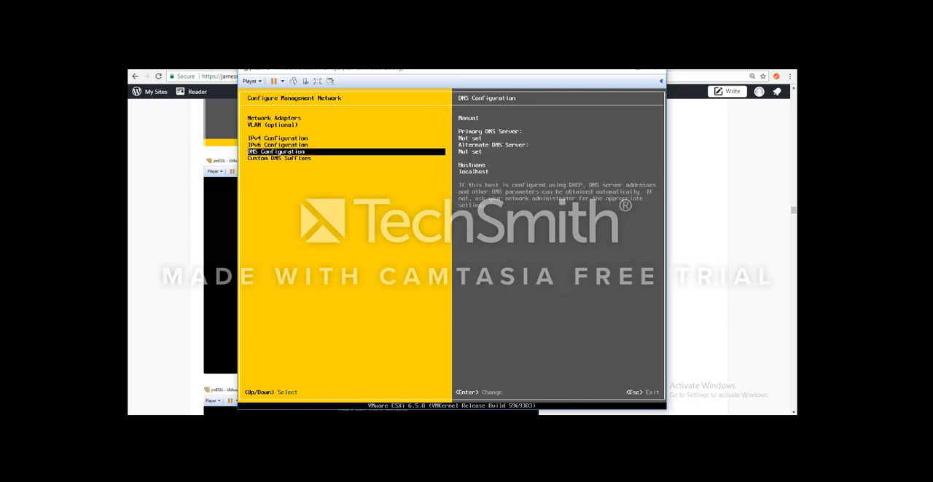
{"action": "key", "text": "Return"}
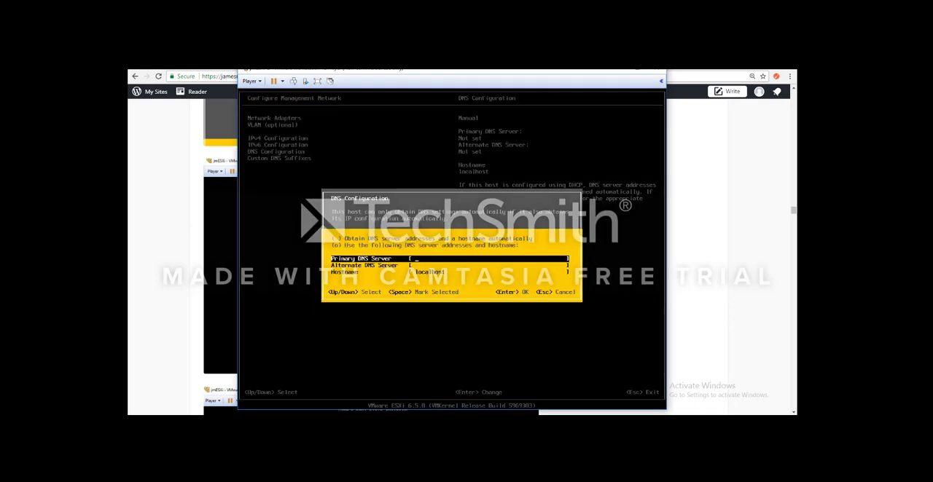
{"action": "type", "text": "192.168.0.1"}
{"action": "key", "text": "Down"}
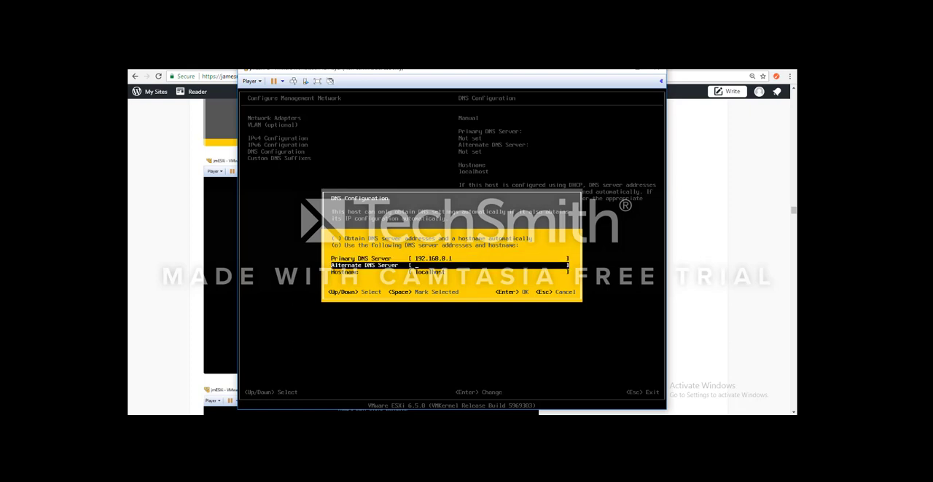
- Set the hostname to jmESXi-2.james.local, and apply the changes with a restart of the management network
{"action": "key", "text": "Down"}
{"action": "key", "text": "BackSpace"}
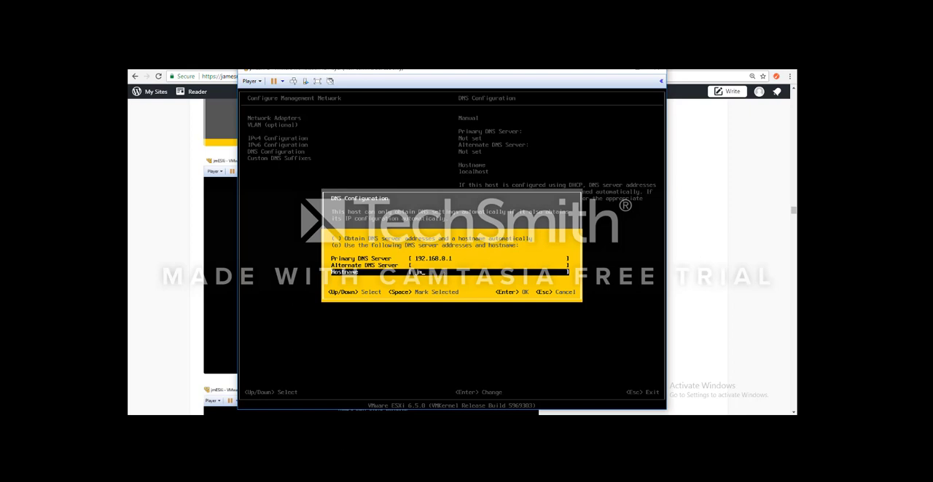
{"action": "type", "text": "jmESXi-2.james.local"}
{"action": "key", "text": "Return"}
{"action": "key", "text": "Escape"}
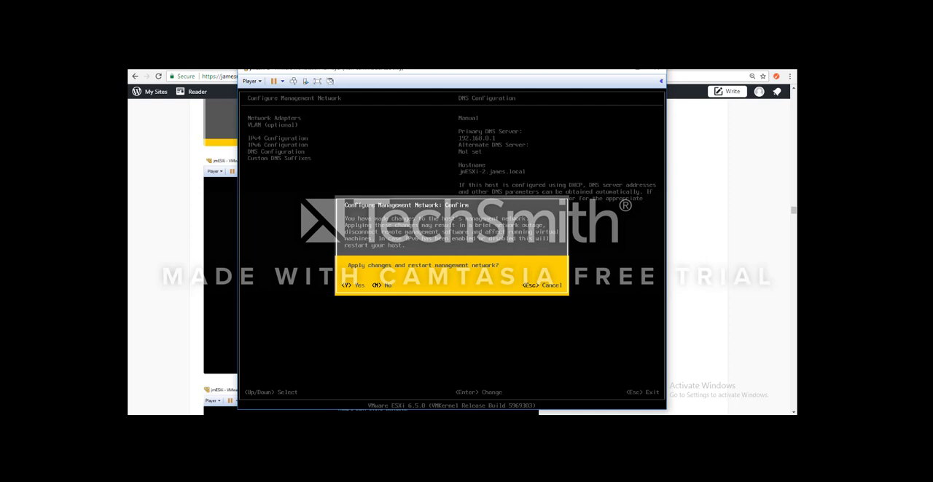
{"action": "key", "text": "y"}
- Review the saved DNS server and hostname in the DNS configuration without changing them
{"action": "key", "text": "Up"}
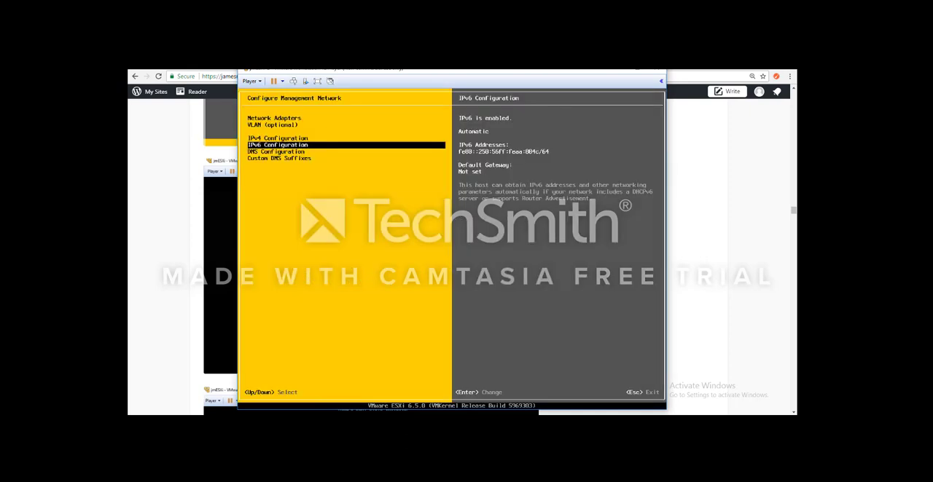
{"action": "key", "text": "Down"}
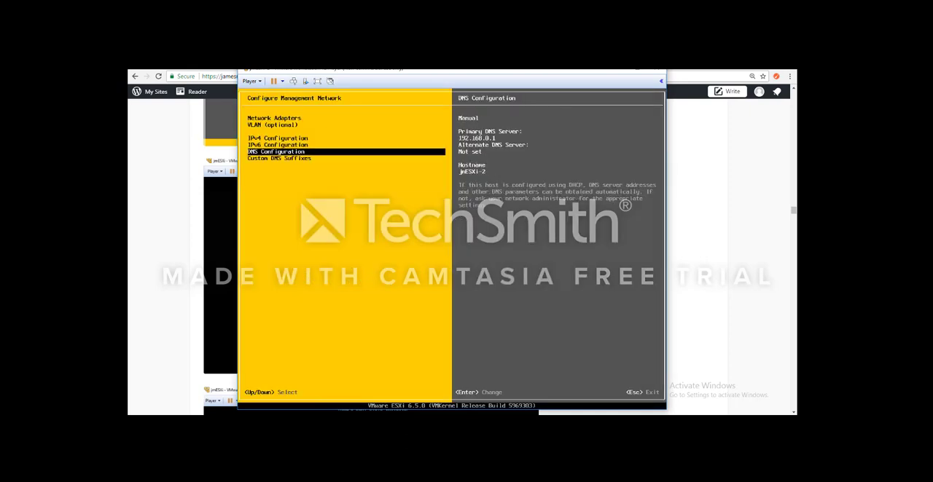
{"action": "key", "text": "Return"}
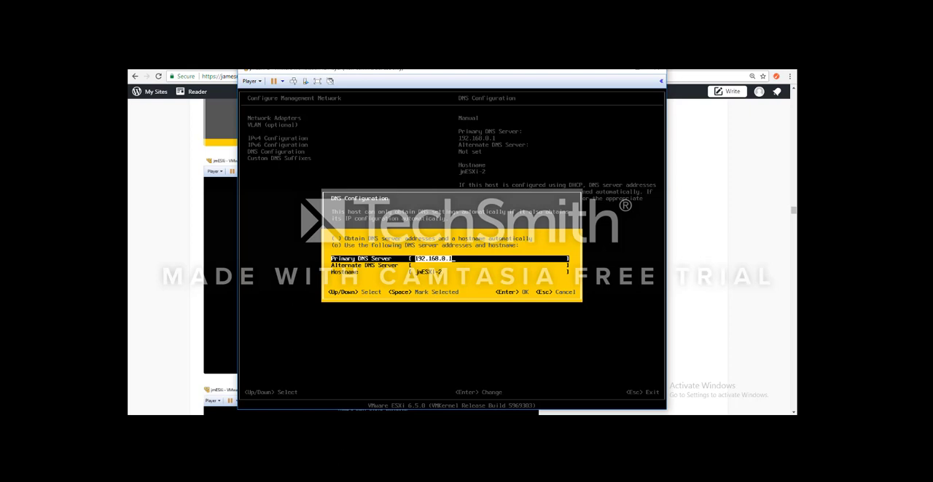
{"action": "key", "text": "Return"}
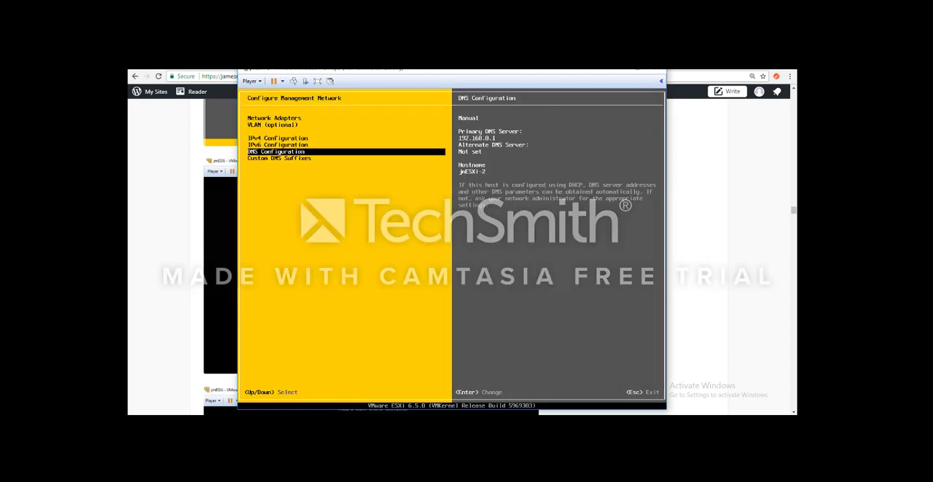
- Run the management network test with the prefilled ping addresses and hostname
{"action": "key", "text": "Down"}
{"action": "key", "text": "Return"}
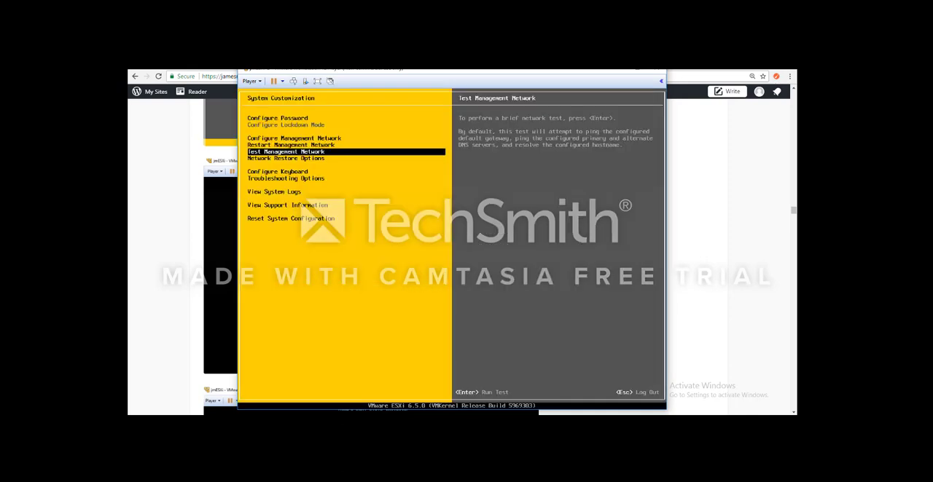
{"action": "key", "text": "Return"}
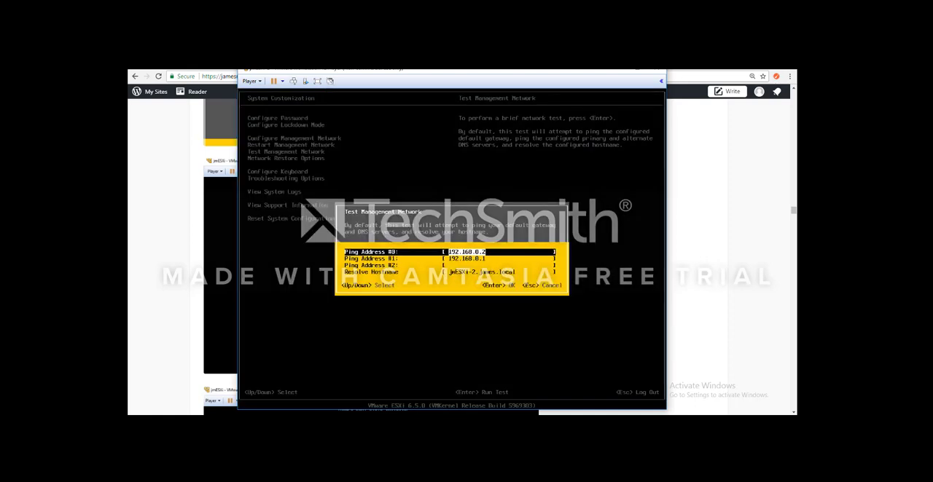
{"action": "key", "text": "Down"}
{"action": "key", "text": "Down"}
{"action": "key", "text": "Down"}
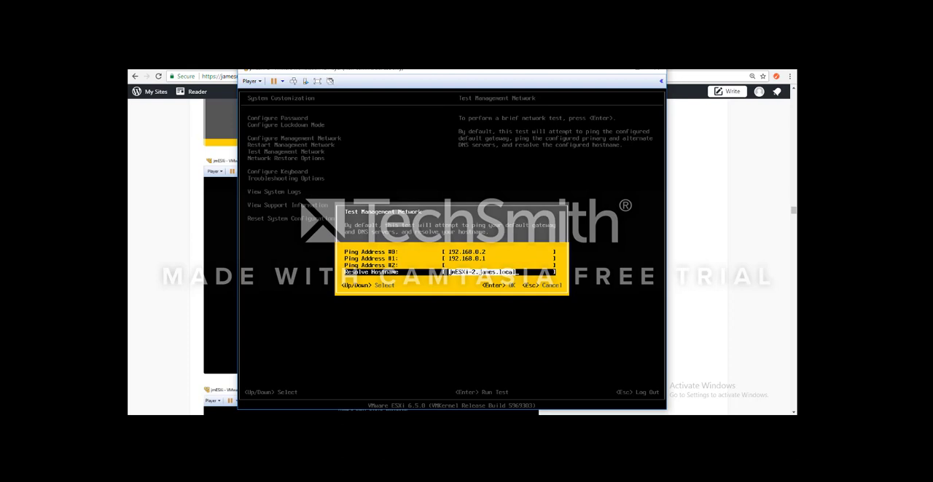
{"action": "key", "text": "Return"}
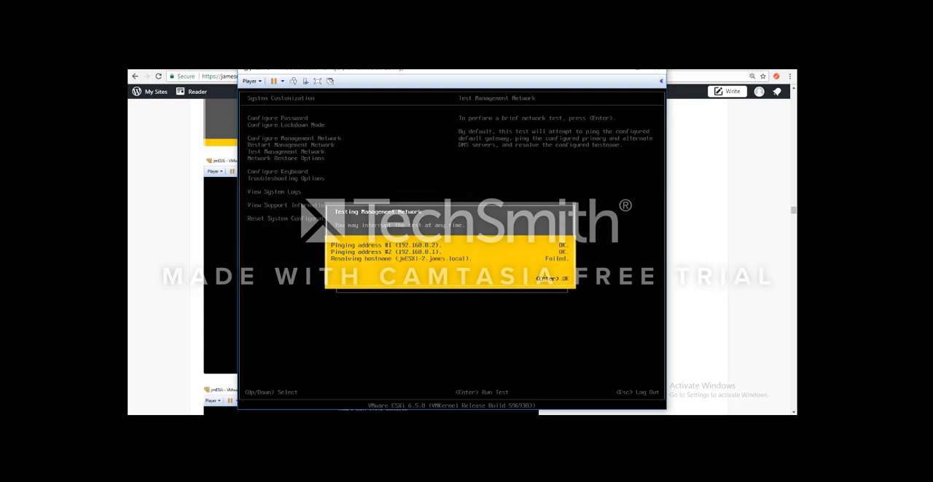
- Dismiss the network test results and open a remote console to the JM-Server20161-DNS virtual machine, connecting despite the invalid security certificate
{"action": "key", "text": "Return"}
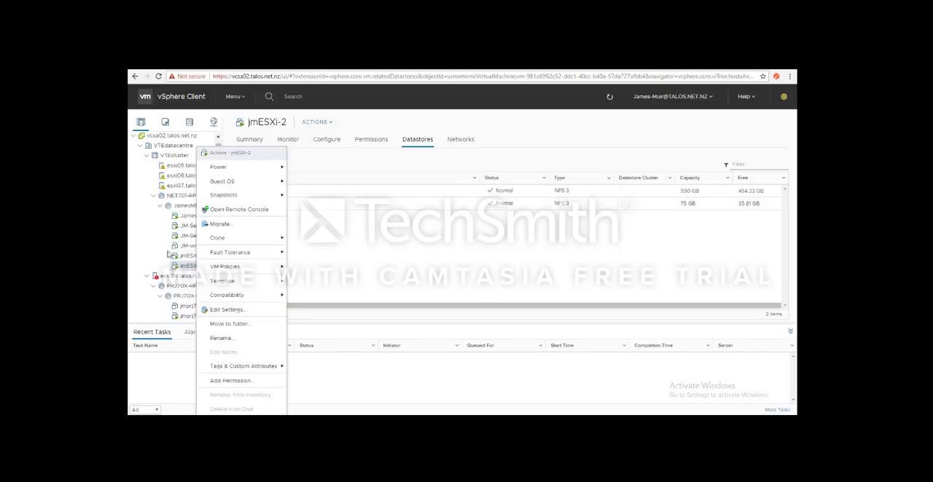
{"action": "left_click", "coordinate": [166, 254]}
{"action": "left_click", "coordinate": [195, 226]}
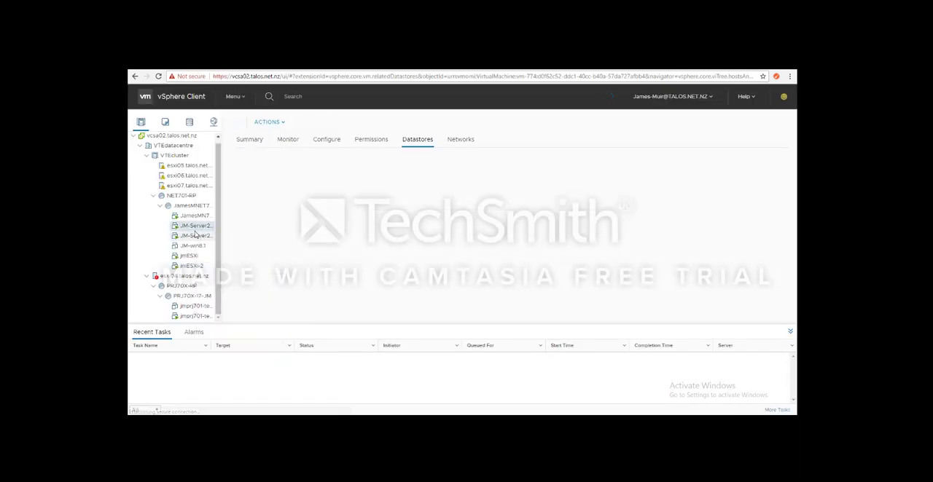
{"action": "left_click", "coordinate": [195, 235]}
{"action": "left_click", "coordinate": [194, 217]}
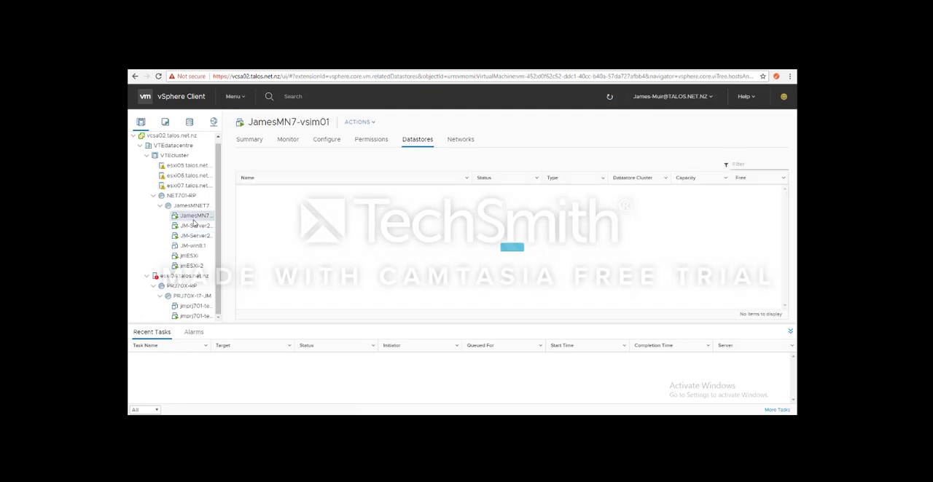
{"action": "left_click", "coordinate": [195, 225]}
{"action": "right_click", "coordinate": [196, 225]}
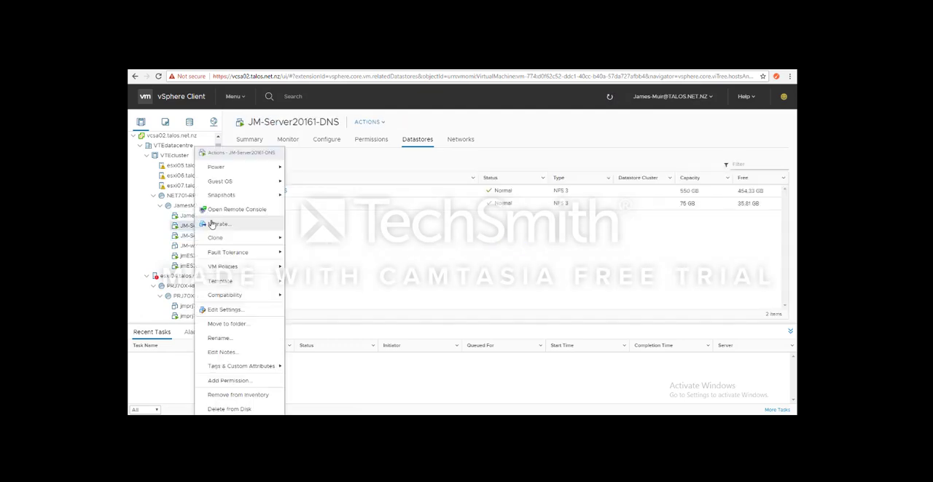
{"action": "left_click", "coordinate": [228, 211]}
{"action": "left_click", "coordinate": [491, 136]}
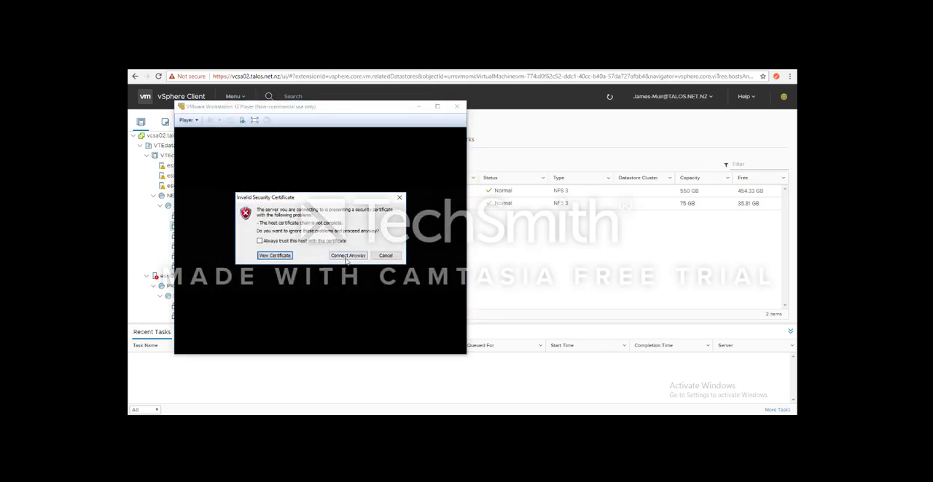
{"action": "left_click", "coordinate": [348, 256]}
- Maximize the remote console, unlock the DNS server and sign in to the domain administrator account with its password
{"action": "mouse_move", "coordinate": [219, 421]}
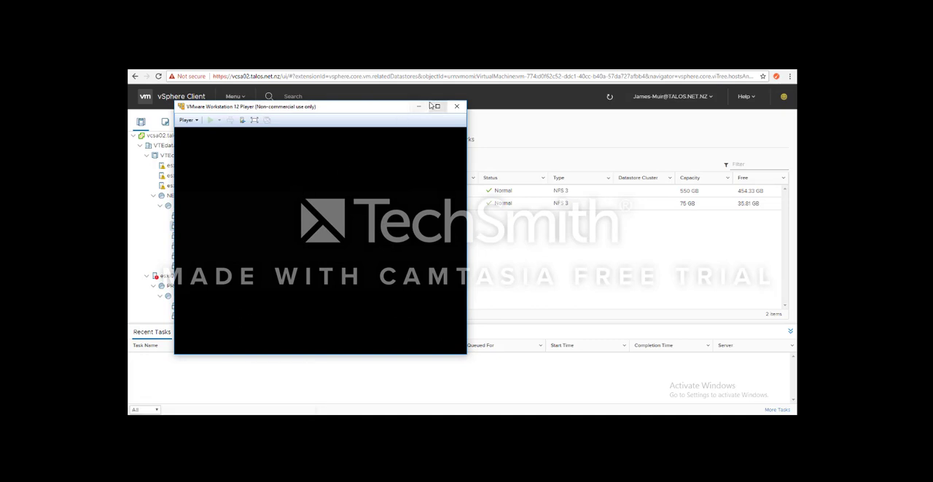
{"action": "left_click_drag", "start_coordinate": [345, 107], "coordinate": [437, 107]}
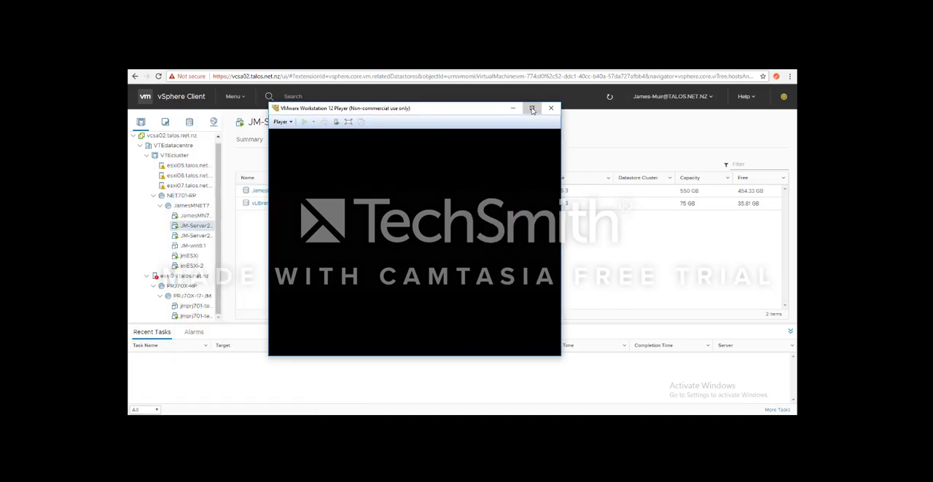
{"action": "left_click", "coordinate": [533, 110]}
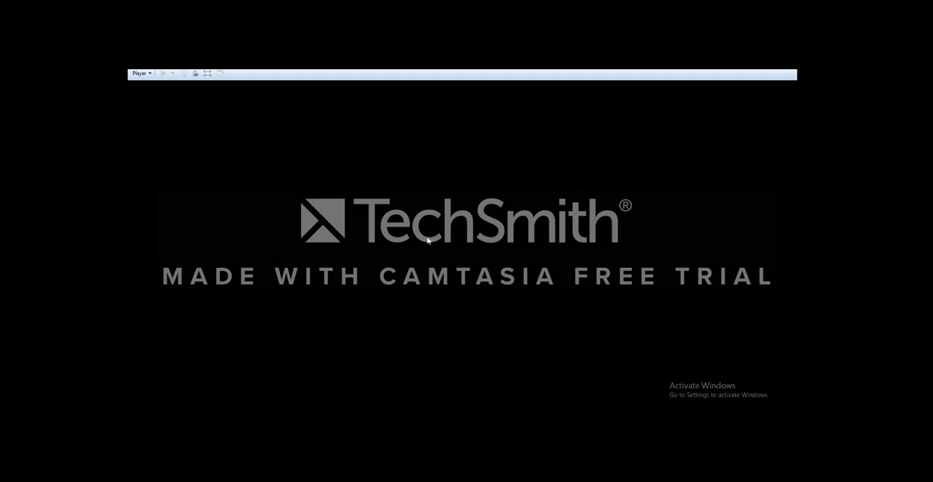
{"action": "left_click", "coordinate": [265, 420]}
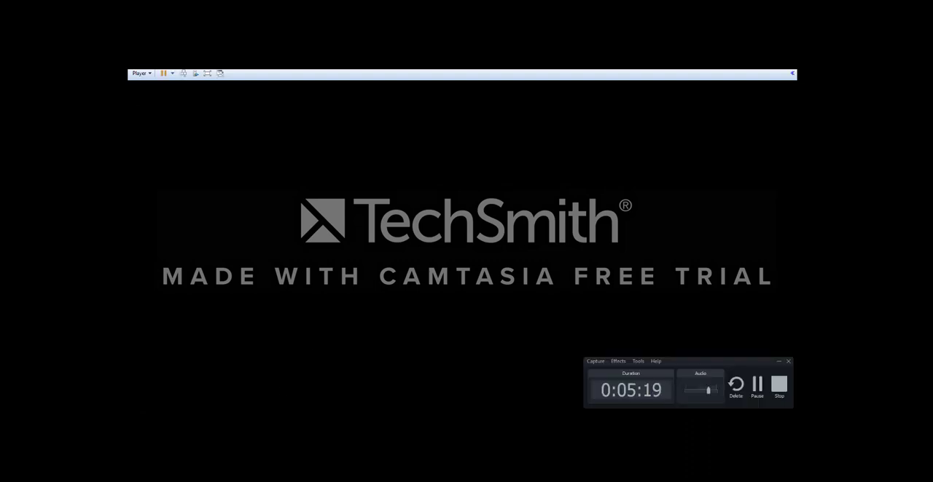
{"action": "left_click", "coordinate": [337, 263]}
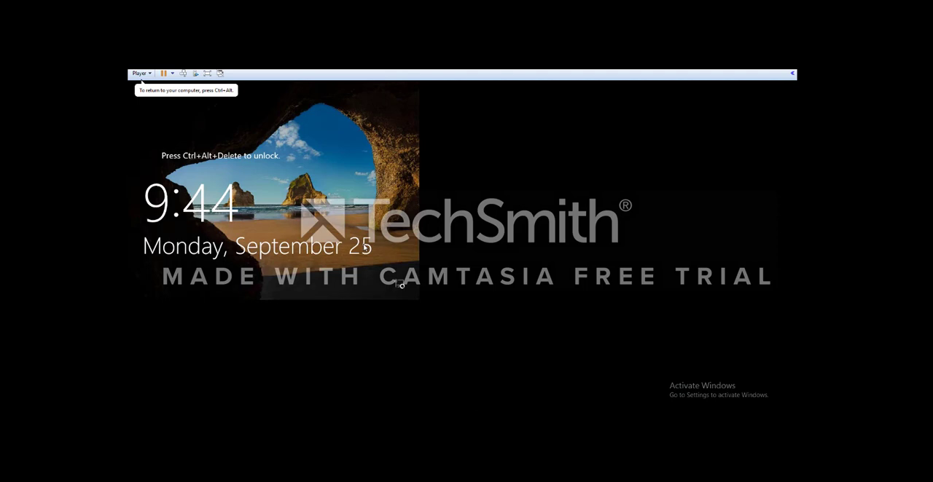
{"action": "key", "text": "ctrl+alt+Insert"}
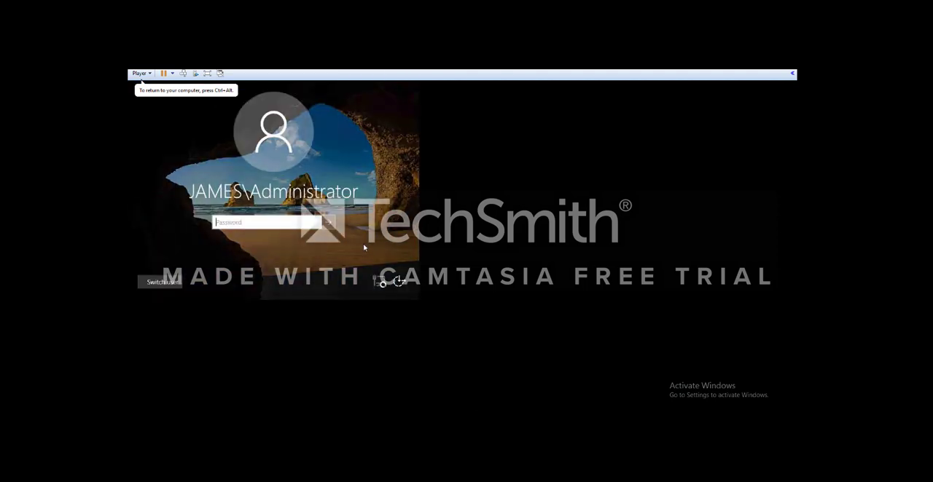
{"action": "type", "text": "•••"}
{"action": "key", "text": "Return"}
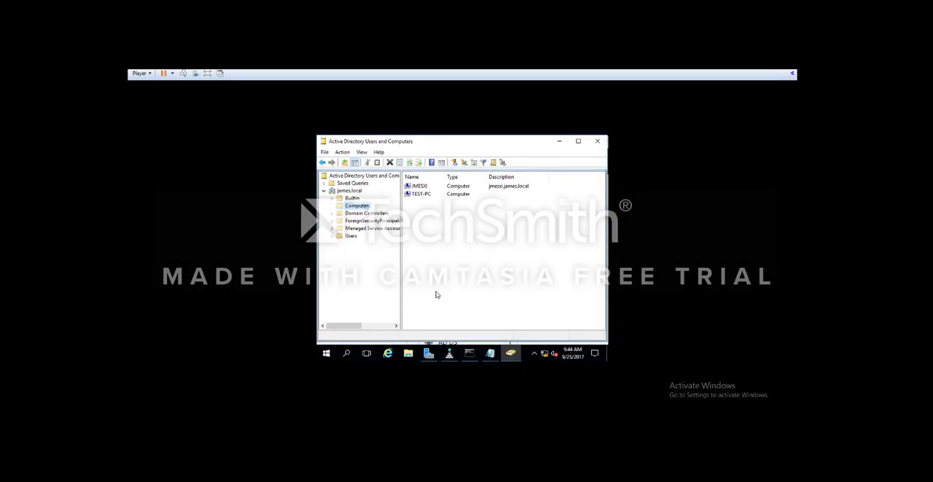
- Restore the console to a smaller window, start DNS Manager from Server Manager and open the james.local forward lookup zone
{"action": "left_click", "coordinate": [769, 63]}
{"action": "left_click_drag", "start_coordinate": [561, 340], "coordinate": [796, 342]}
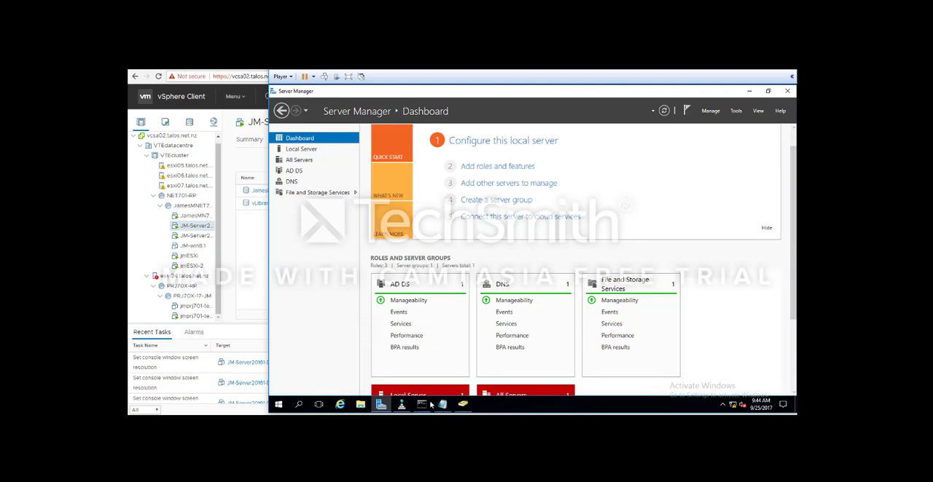
{"action": "left_click", "coordinate": [738, 112]}
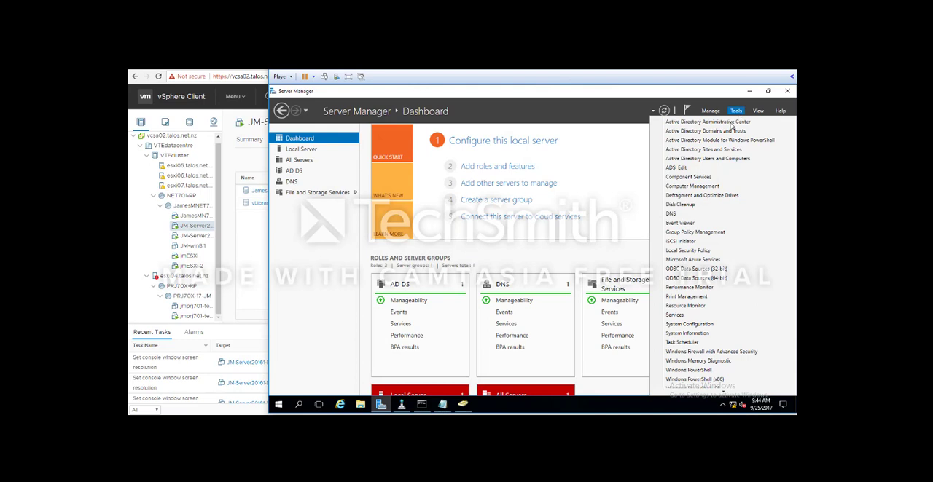
{"action": "left_click", "coordinate": [680, 213]}
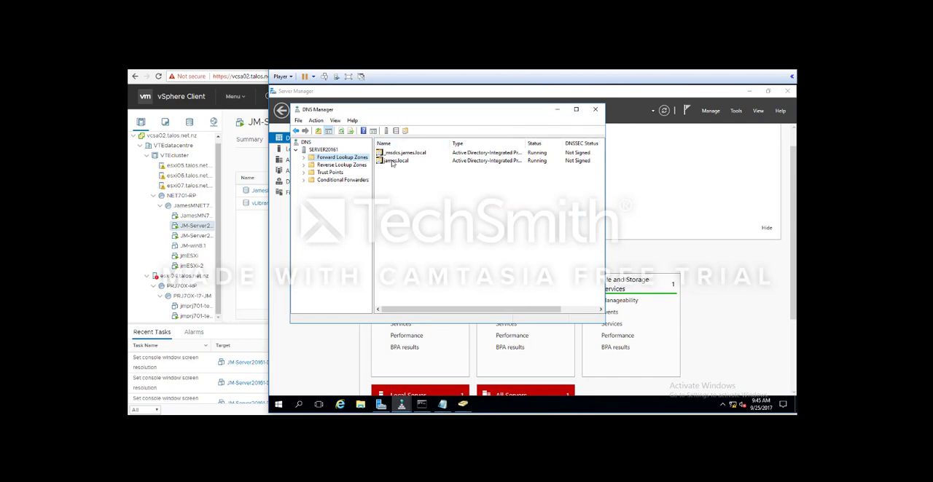
{"action": "double_click", "coordinate": [392, 161]}
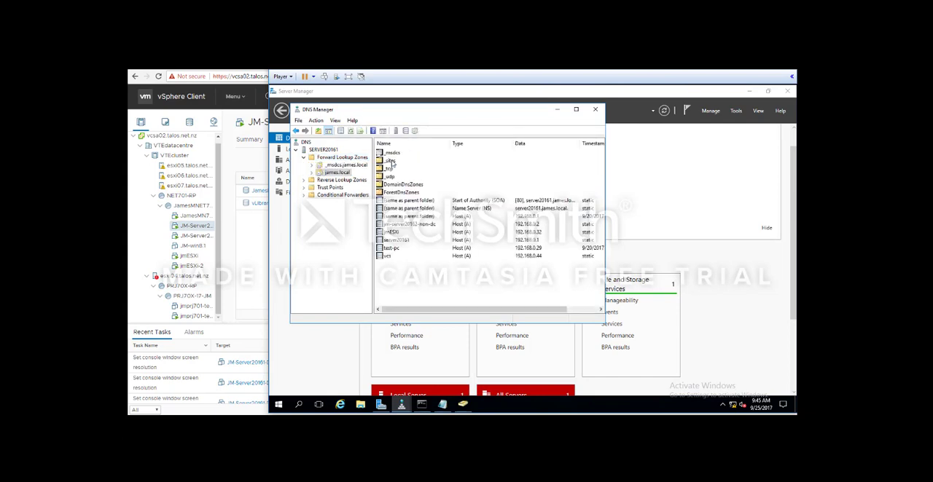
- Add a host record named jmESXi-2 with the ESXi host's IP address to the james.local zone
{"action": "right_click", "coordinate": [431, 297]}
{"action": "left_click", "coordinate": [486, 144]}
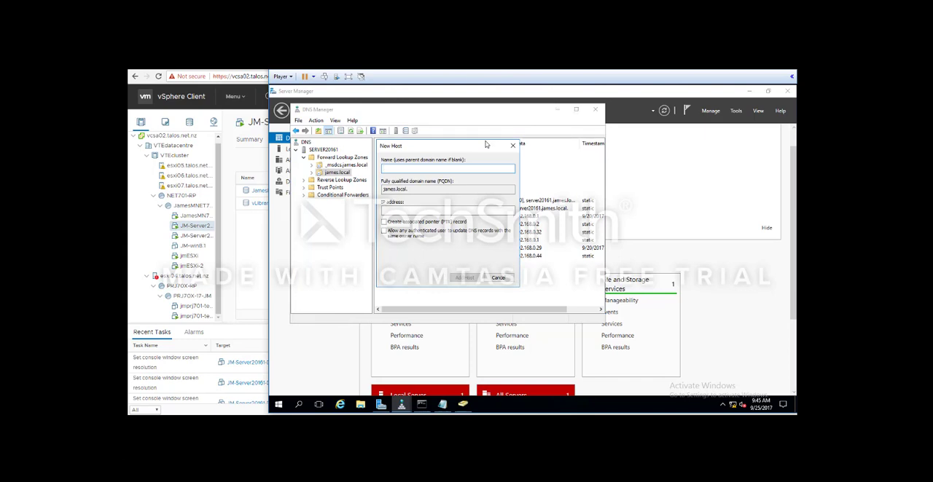
{"action": "type", "text": "jmESXi-2"}
{"action": "left_click", "coordinate": [458, 211]}
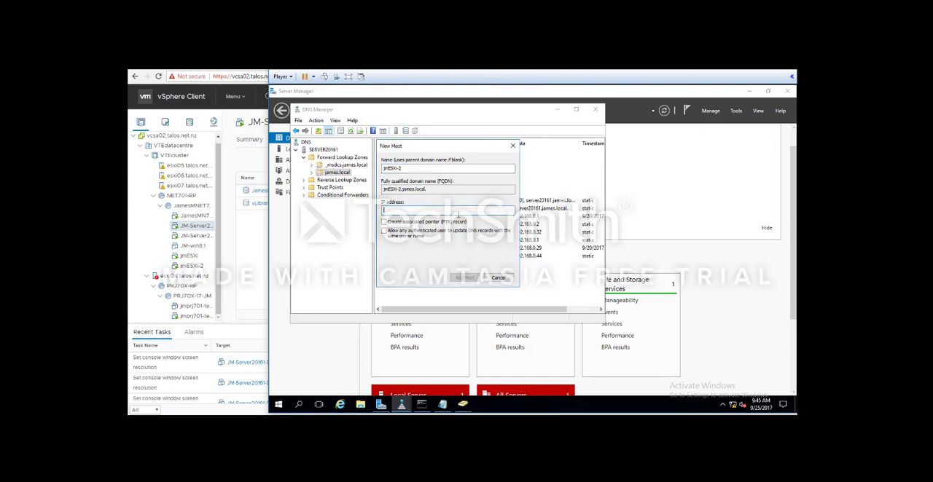
{"action": "type", "text": "192.168.168"}
{"action": "type", "text": "39"}
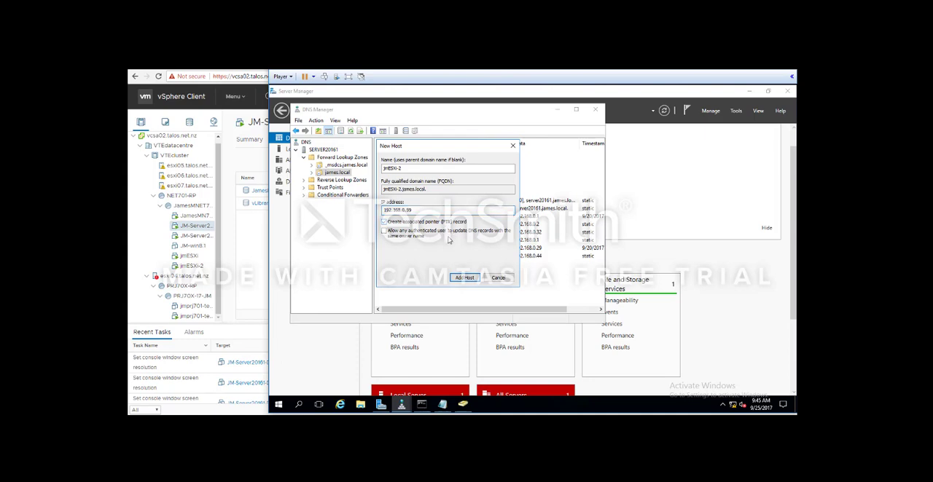
{"action": "left_click", "coordinate": [466, 278]}
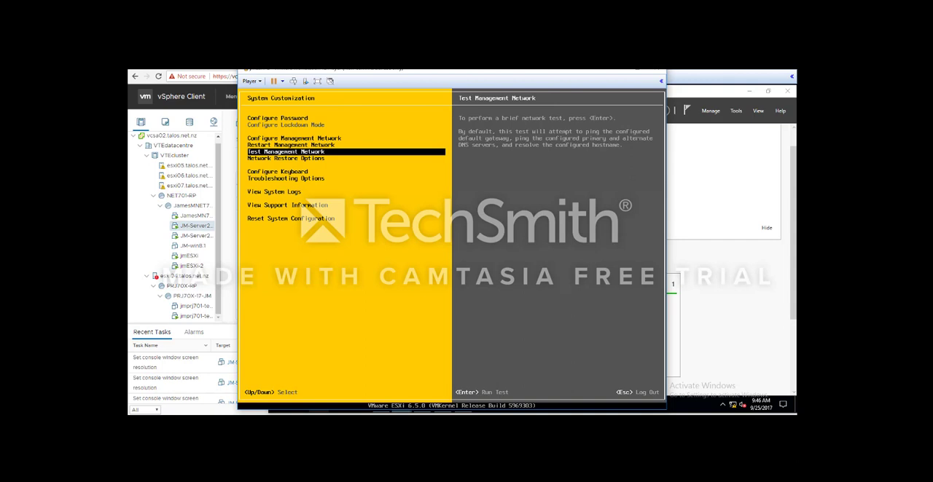
- Rerun the ESXi management network test with ping addresses 192.168.0.2 and 192.168.0.1 and hostname jmESXi-2.james.local
{"action": "key", "text": "Return"}
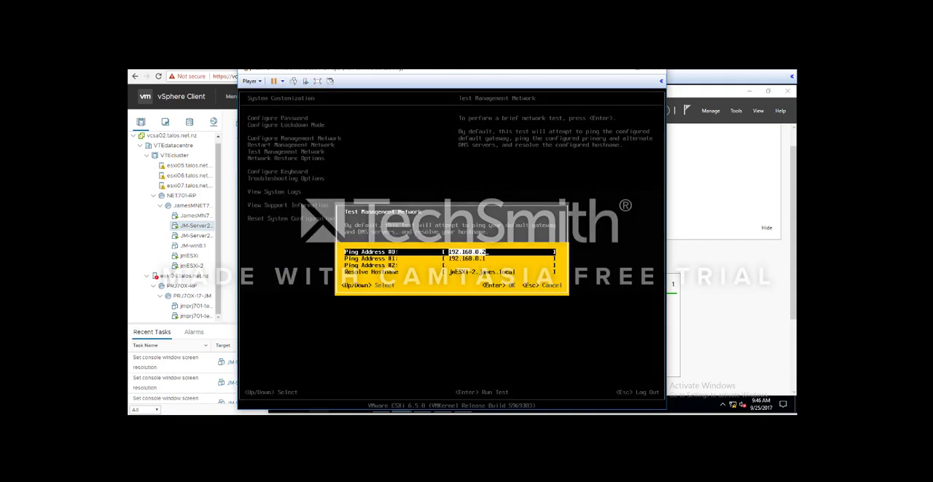
{"action": "key", "text": "Return"}
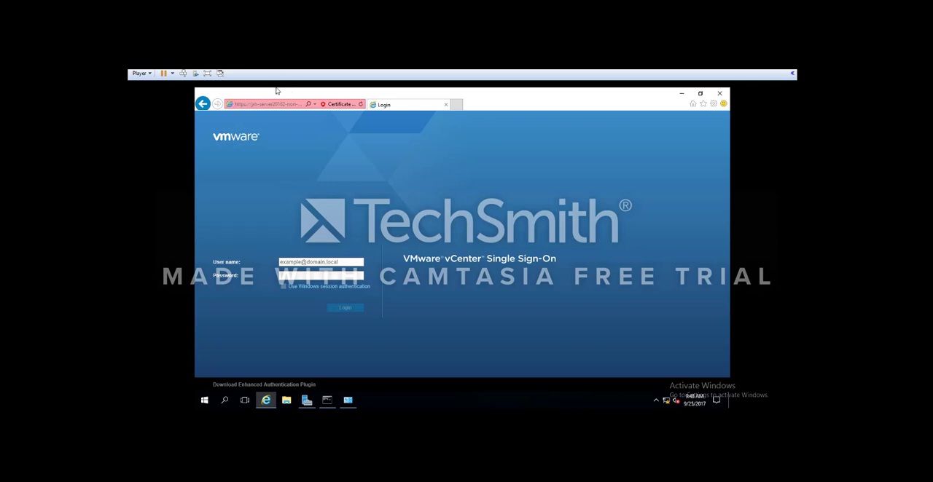
- Log in to vCenter Single Sign-On in the second server's browser with the vSphere administrator's user name and account password
{"action": "left_click", "coordinate": [333, 263]}
{"action": "type", "text": "admi"}
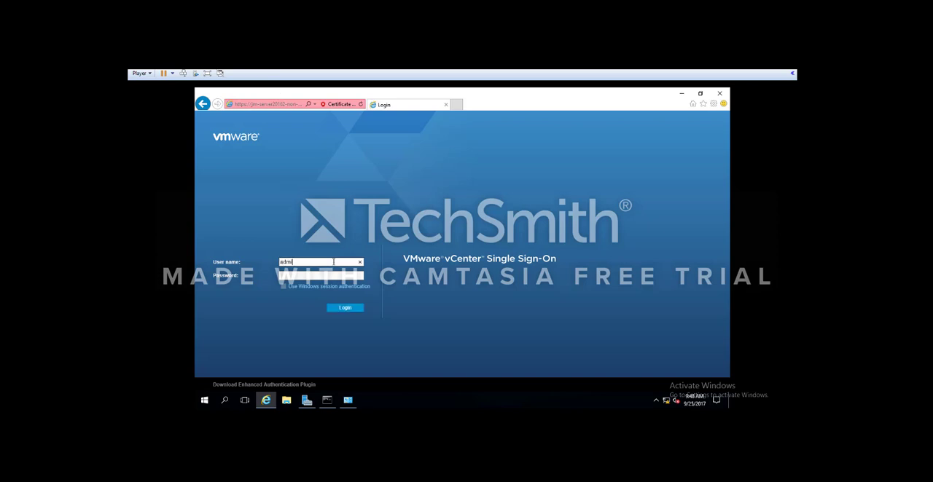
{"action": "type", "text": "nistrator@vsphere.local"}
{"action": "left_click", "coordinate": [312, 275]}
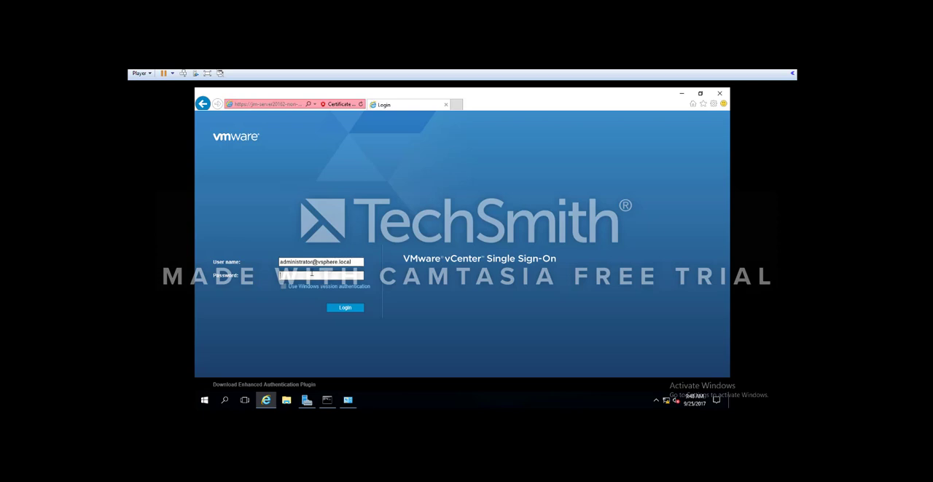
{"action": "type", "text": "•••••••••"}
{"action": "key", "text": "Return"}
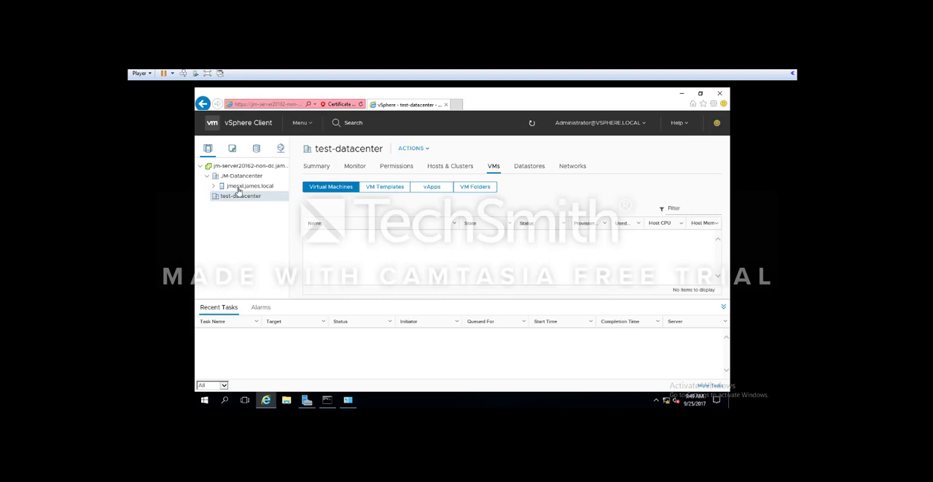
- Create a new datacenter named 12345Datacenter under the vCenter server jm-server20162-non-dc.james.local
{"action": "right_click", "coordinate": [234, 198]}
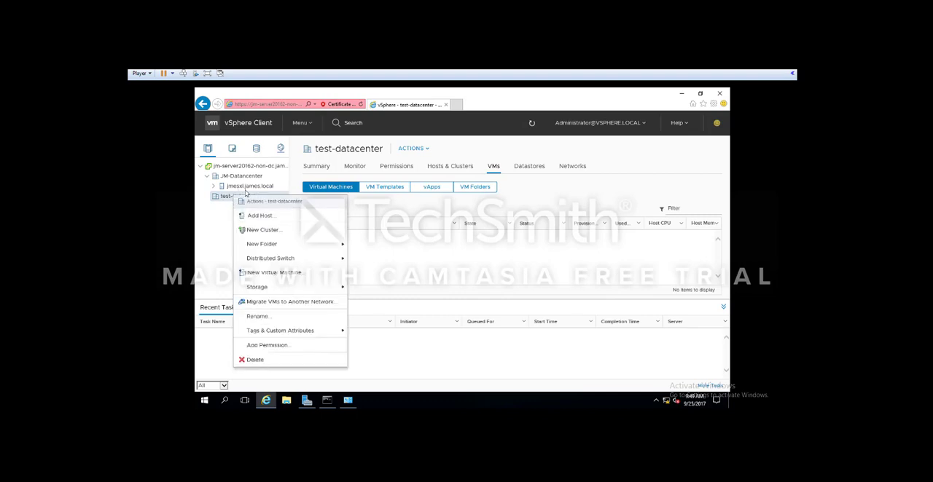
{"action": "right_click", "coordinate": [226, 208]}
{"action": "left_click", "coordinate": [235, 166]}
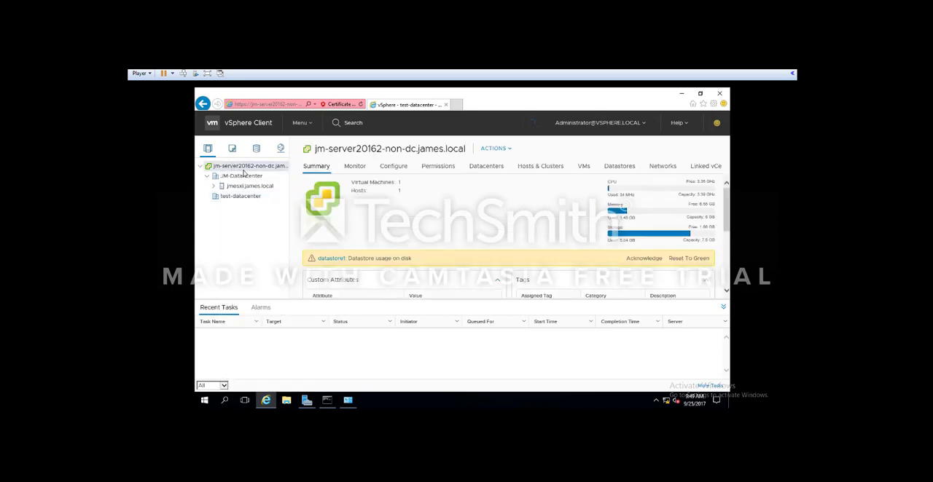
{"action": "right_click", "coordinate": [239, 168]}
{"action": "left_click", "coordinate": [264, 188]}
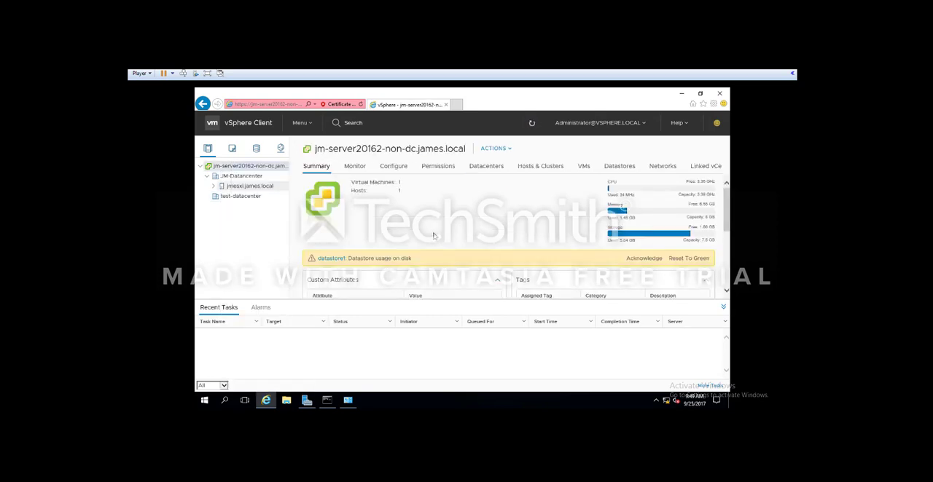
{"action": "type", "text": "12345Datacenter"}
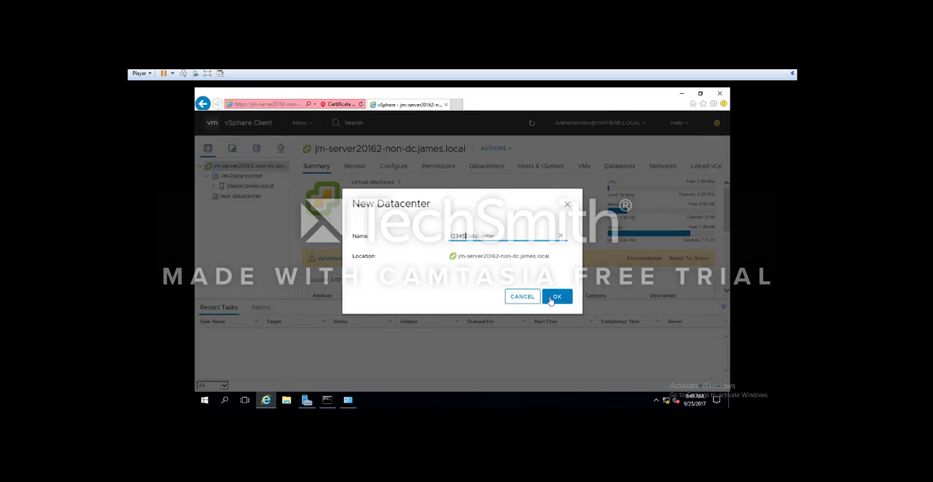
{"action": "left_click", "coordinate": [557, 297]}
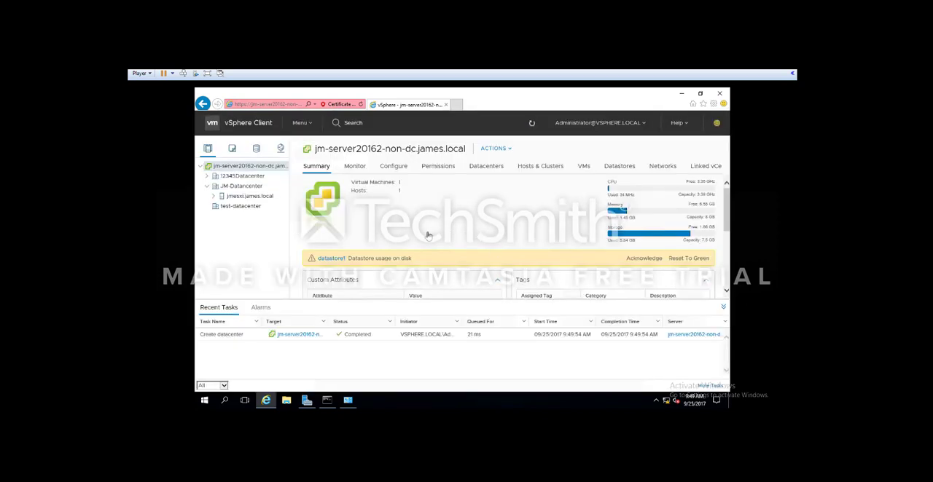
- Start adding a host to 12345Datacenter, with jmesxi.james.local as its host name
{"action": "left_click", "coordinate": [236, 177]}
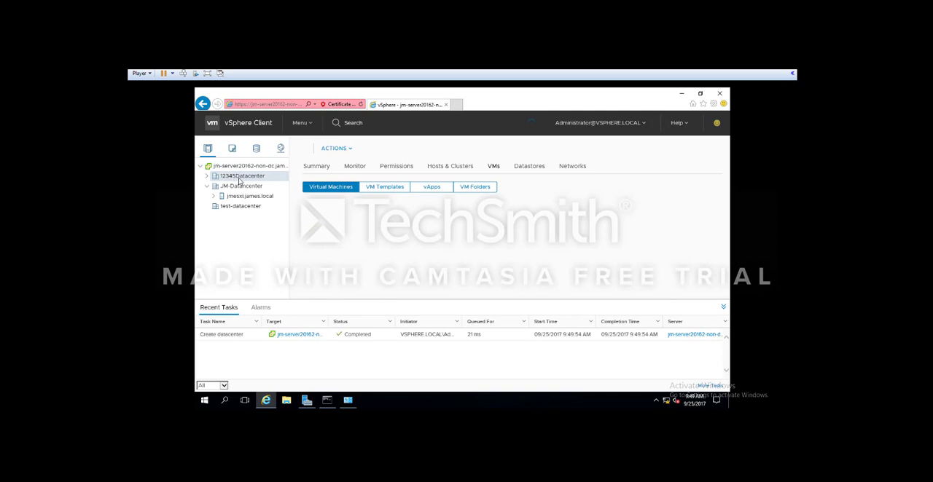
{"action": "right_click", "coordinate": [247, 180]}
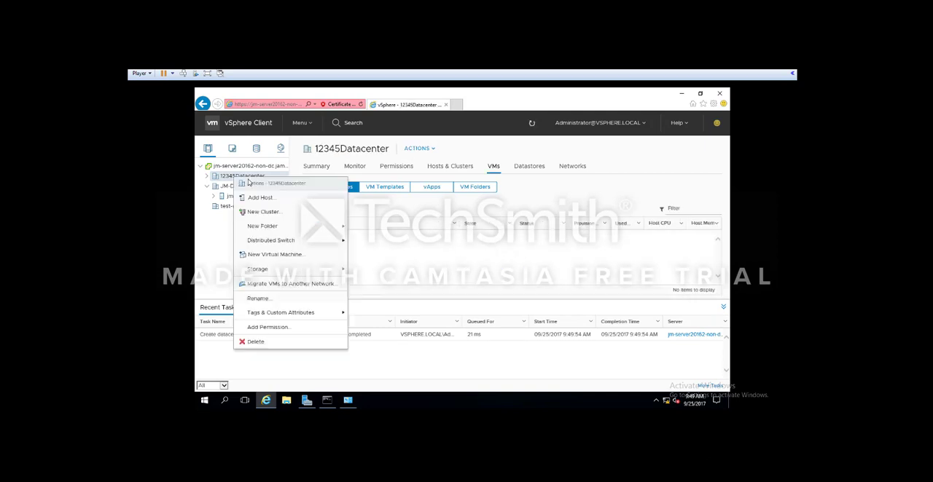
{"action": "left_click", "coordinate": [257, 198]}
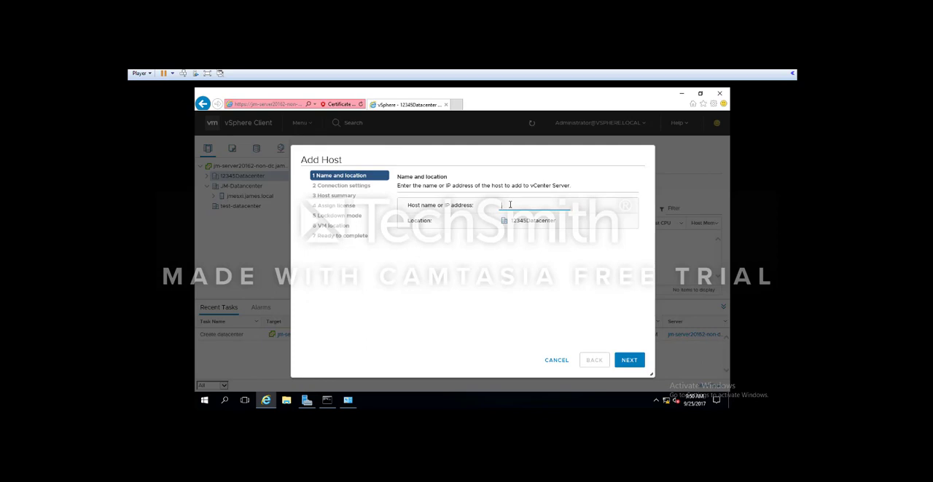
{"action": "type", "text": "jmesxi.james.local"}
{"action": "left_click", "coordinate": [624, 358]}
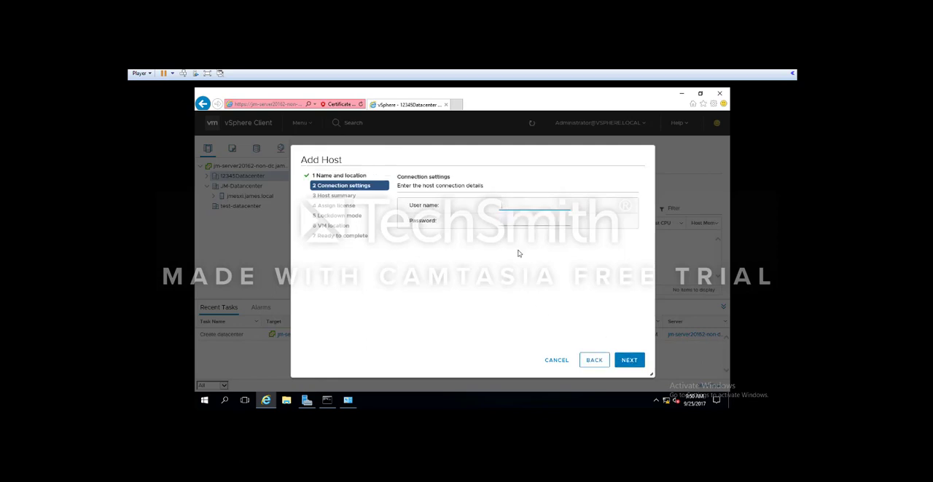
- Enter root and the account password as the host's connection settings, and continue to the host summary
{"action": "type", "text": "root"}
{"action": "left_click", "coordinate": [511, 221]}
{"action": "type", "text": "•••••••"}
{"action": "left_click", "coordinate": [630, 361]}
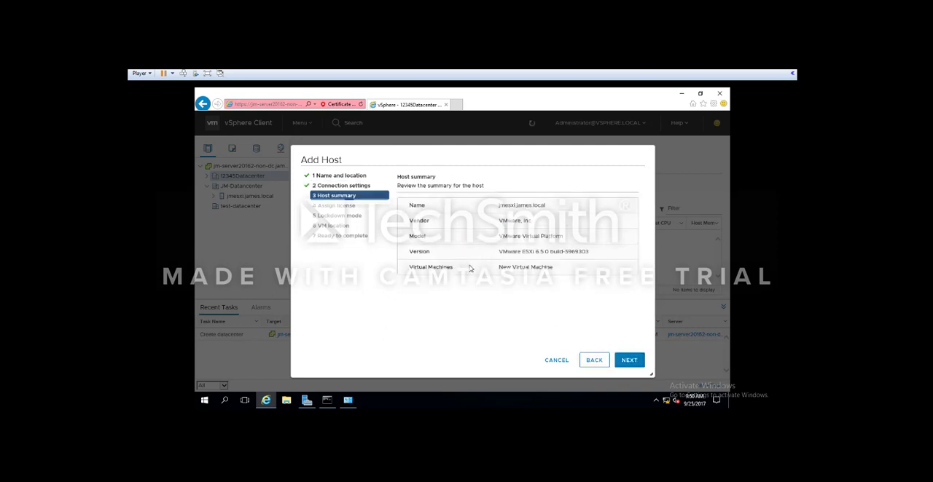
- Assign the Evaluation License, leave lockdown mode disabled, keep 12345Datacenter as the VM location, and submit the new host
{"action": "left_click", "coordinate": [631, 362]}
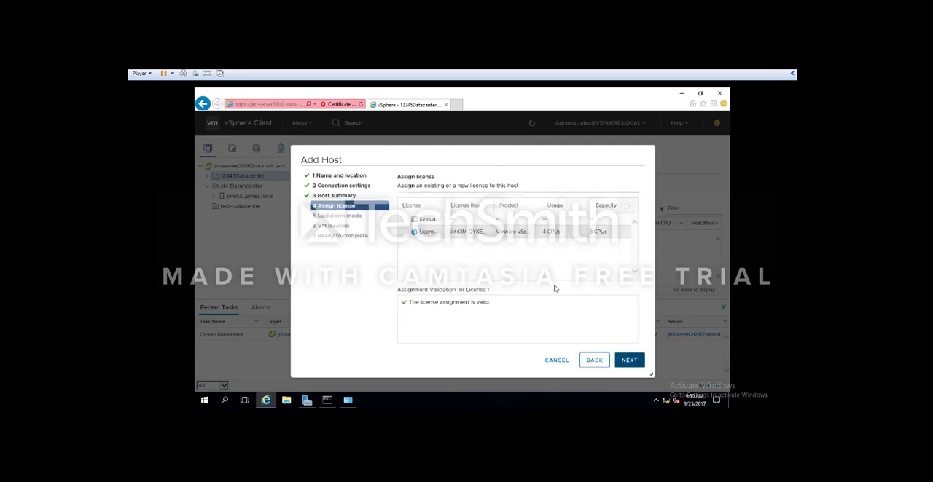
{"action": "left_click", "coordinate": [444, 221]}
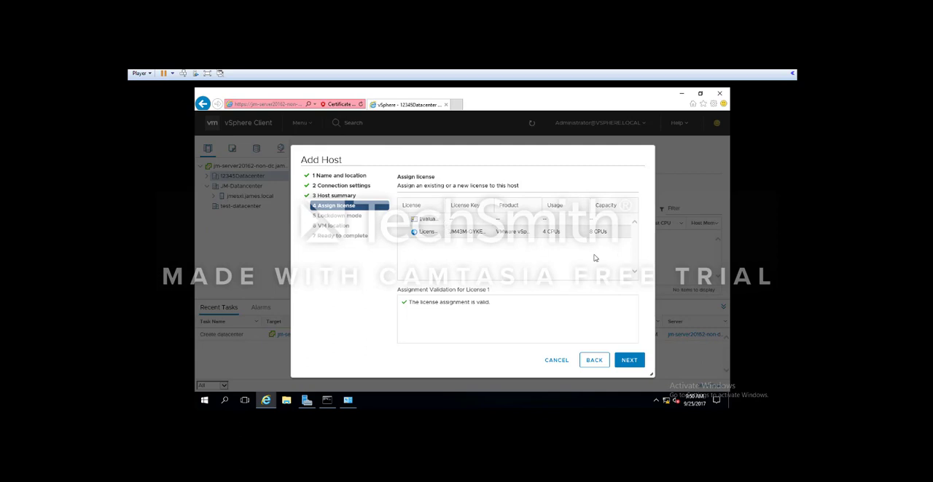
{"action": "left_click", "coordinate": [632, 360]}
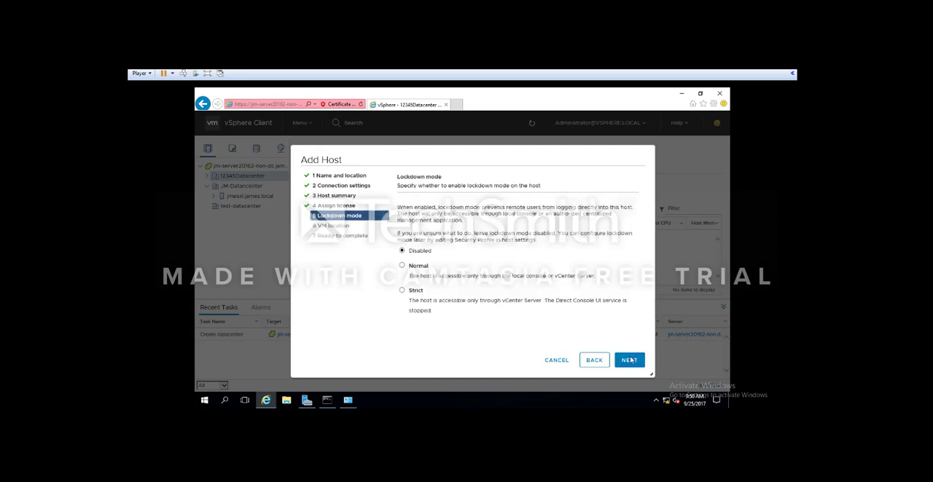
{"action": "left_click", "coordinate": [630, 360]}
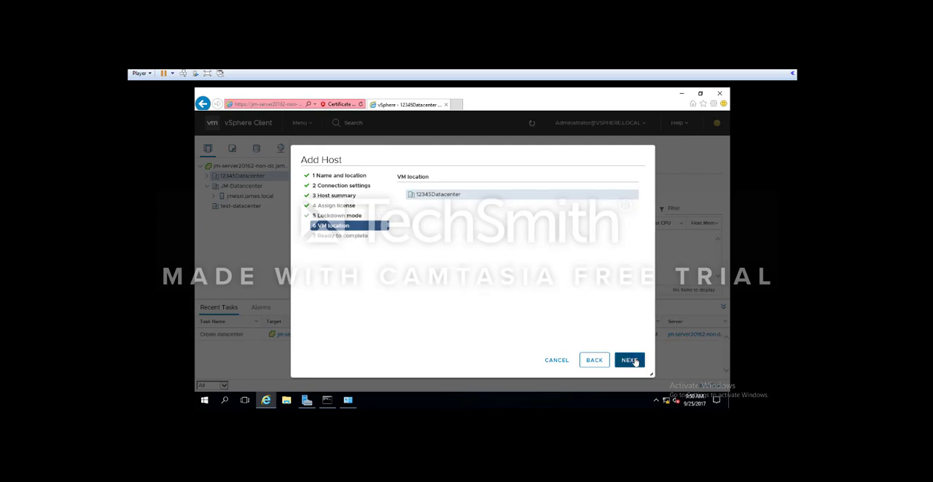
{"action": "left_click", "coordinate": [631, 361]}
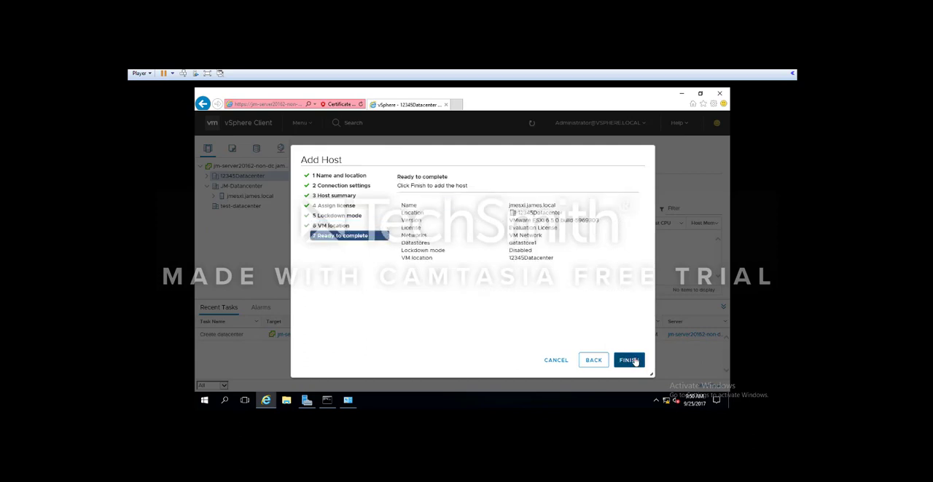
{"action": "left_click", "coordinate": [634, 361]}
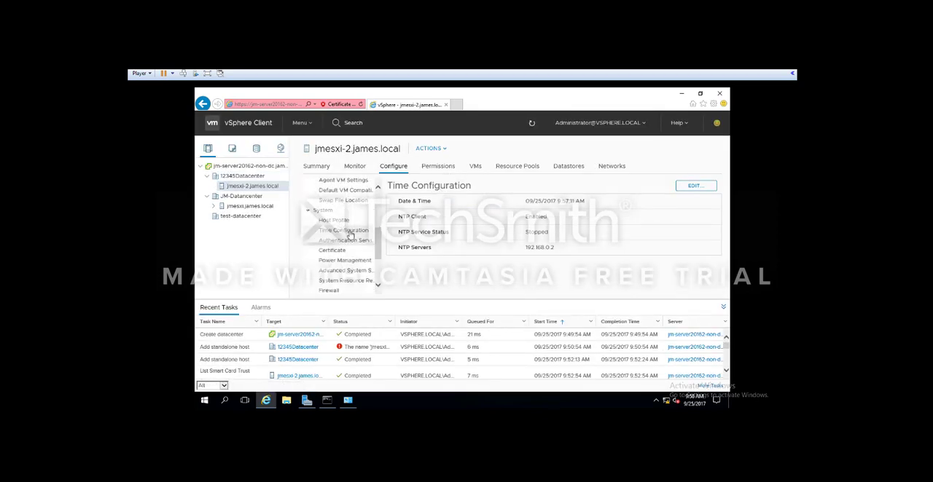
- Open the time configuration of host jmesxi-2.james.local for editing
{"action": "left_click", "coordinate": [695, 188]}
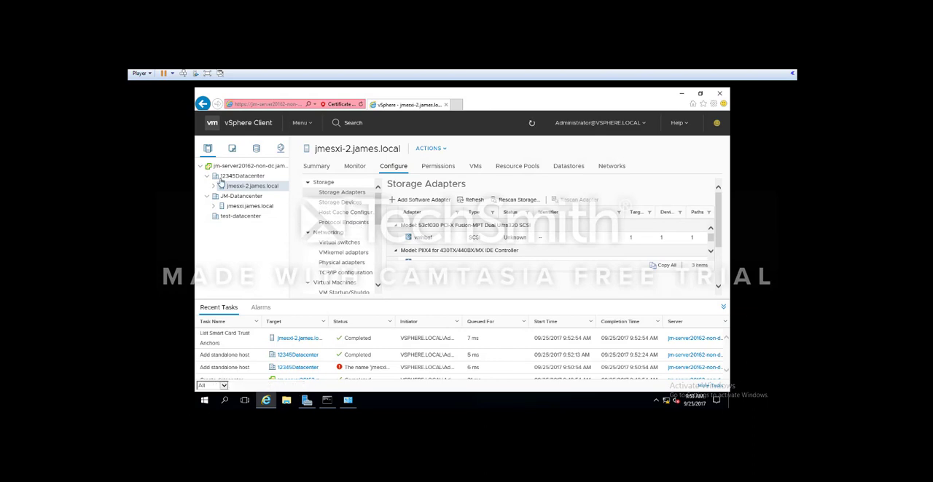
- Try to join host jmesxi-2.james.local to the james.local domain through its Authentication Services, using the Administrator user name and account password
{"action": "scroll", "coordinate": [355, 248], "scroll_direction": "down", "scroll_amount": 3}
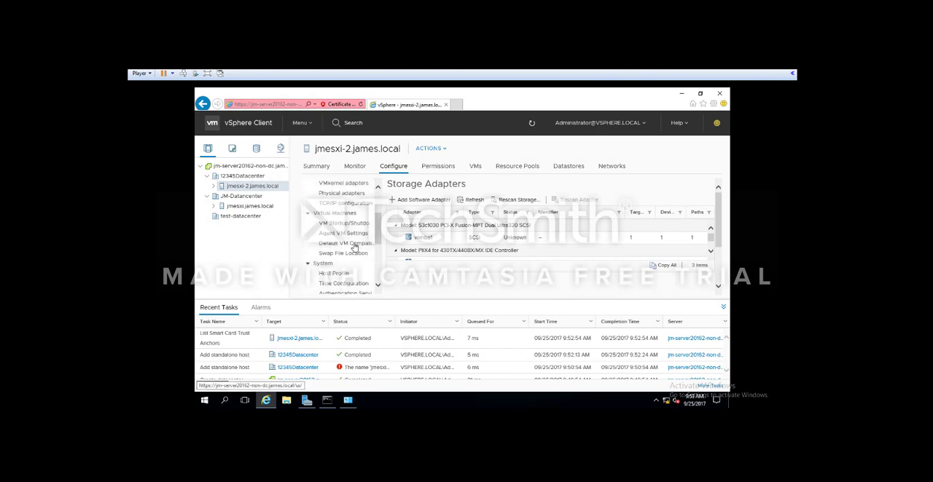
{"action": "scroll", "coordinate": [355, 247], "scroll_direction": "down", "scroll_amount": 2}
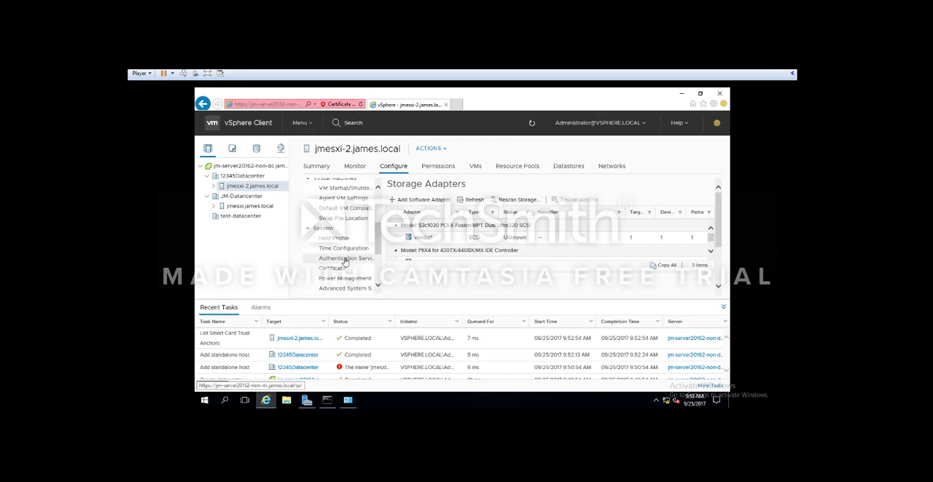
{"action": "left_click", "coordinate": [346, 260]}
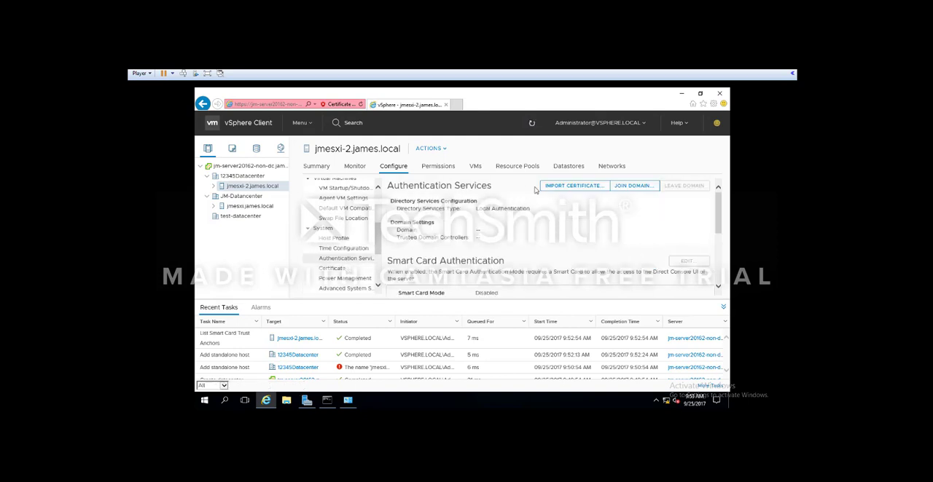
{"action": "left_click", "coordinate": [633, 186]}
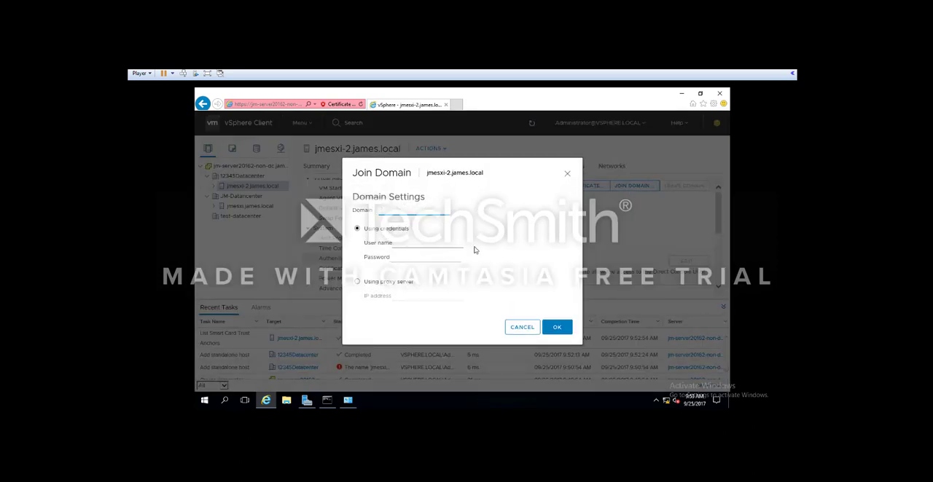
{"action": "type", "text": "james.local"}
{"action": "left_click", "coordinate": [427, 245]}
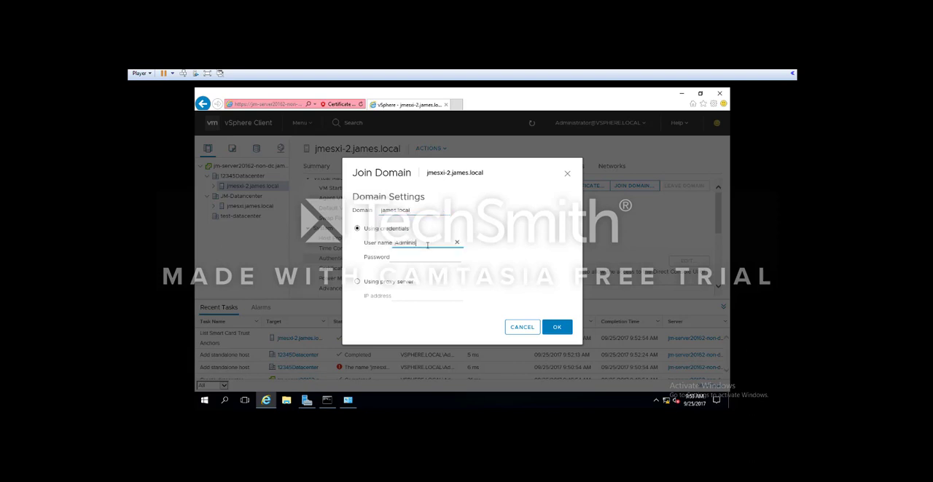
{"action": "left_click", "coordinate": [419, 256]}
{"action": "type", "text": "••••••••••"}
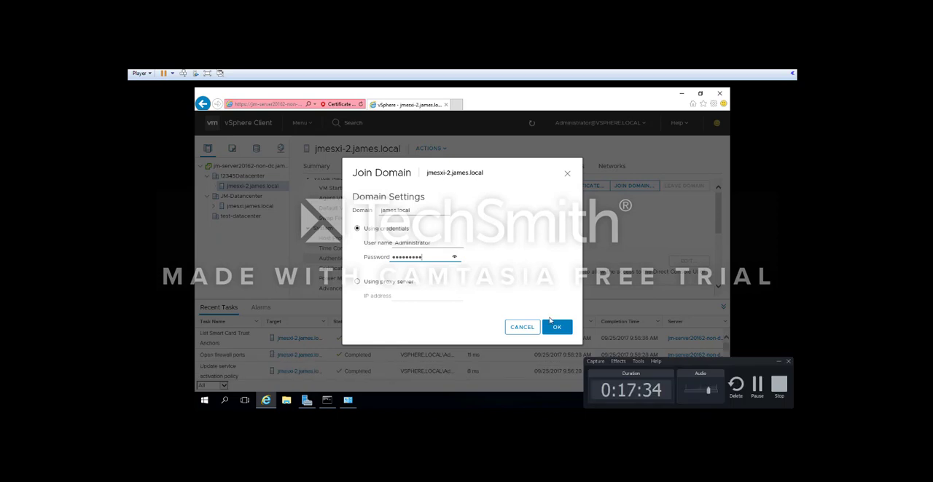
{"action": "left_click", "coordinate": [557, 328]}
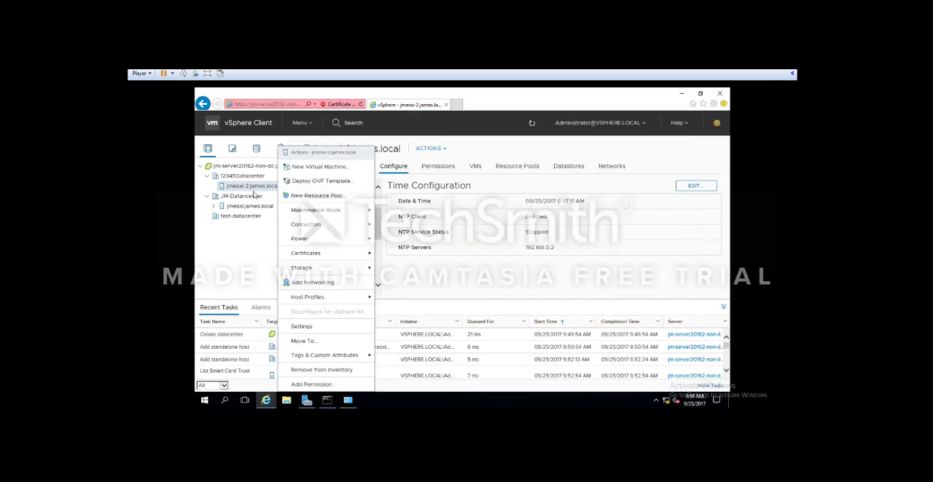
- Examine the summary of host jmesxi-2.james.local, including its hypervisor details and CPU, memory and storage capacities
{"action": "left_click", "coordinate": [254, 194]}
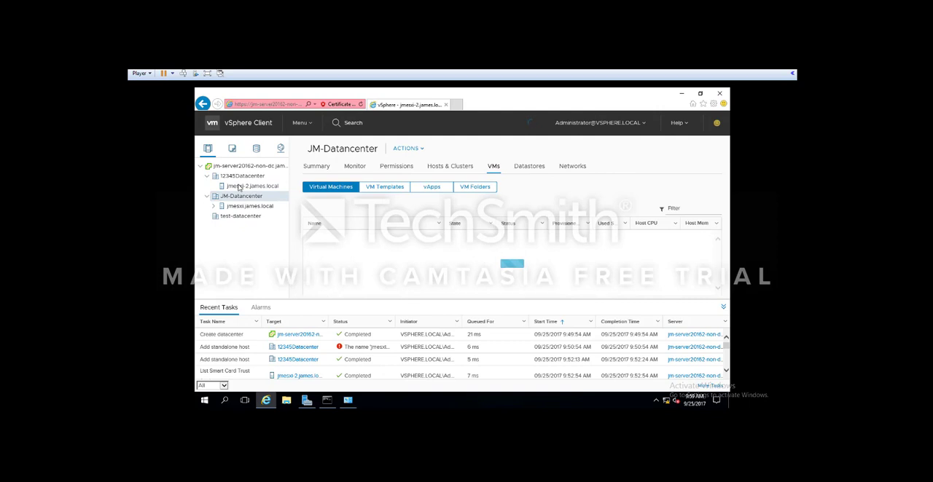
{"action": "left_click", "coordinate": [238, 186]}
{"action": "right_click", "coordinate": [240, 186]}
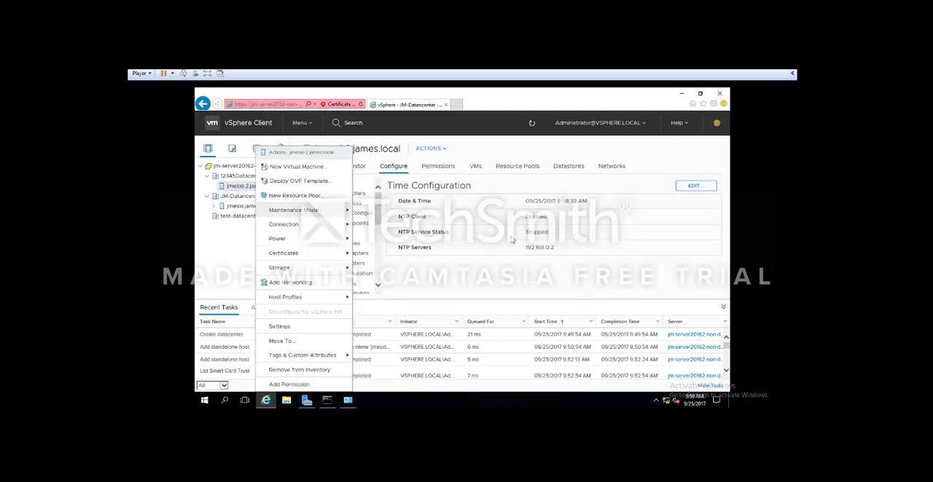
{"action": "left_click", "coordinate": [525, 230]}
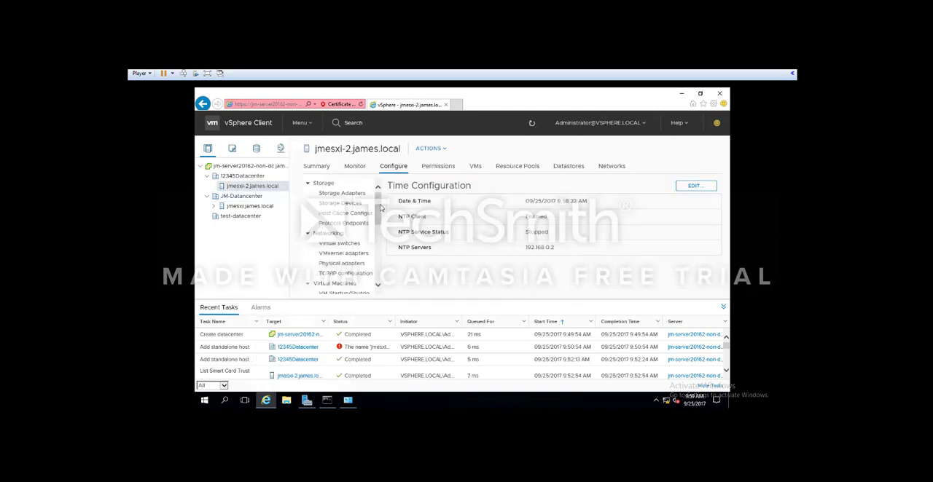
{"action": "left_click", "coordinate": [316, 167]}
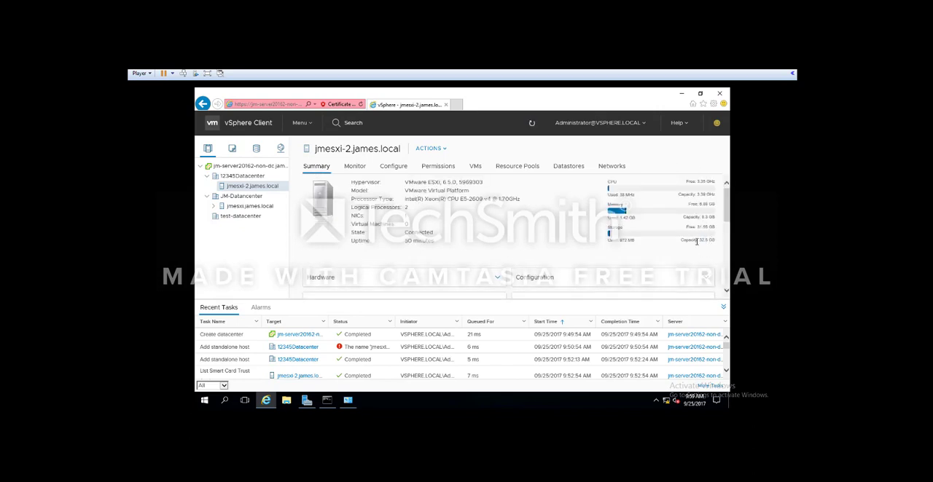
{"action": "left_click_drag", "start_coordinate": [697, 242], "coordinate": [650, 232]}
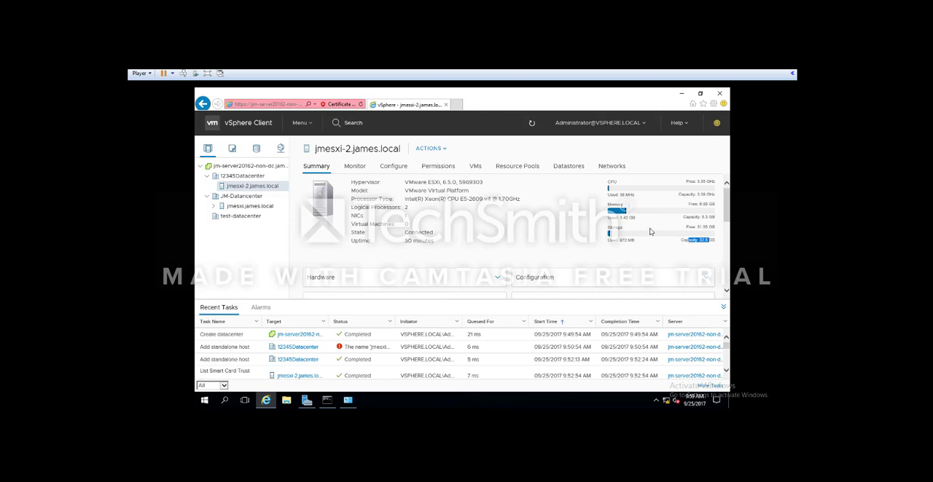
{"action": "double_click", "coordinate": [691, 228]}
{"action": "double_click", "coordinate": [688, 241]}
{"action": "left_click", "coordinate": [711, 240]}
{"action": "double_click", "coordinate": [704, 218]}
{"action": "scroll", "coordinate": [383, 182], "scroll_direction": "down", "scroll_amount": 1}
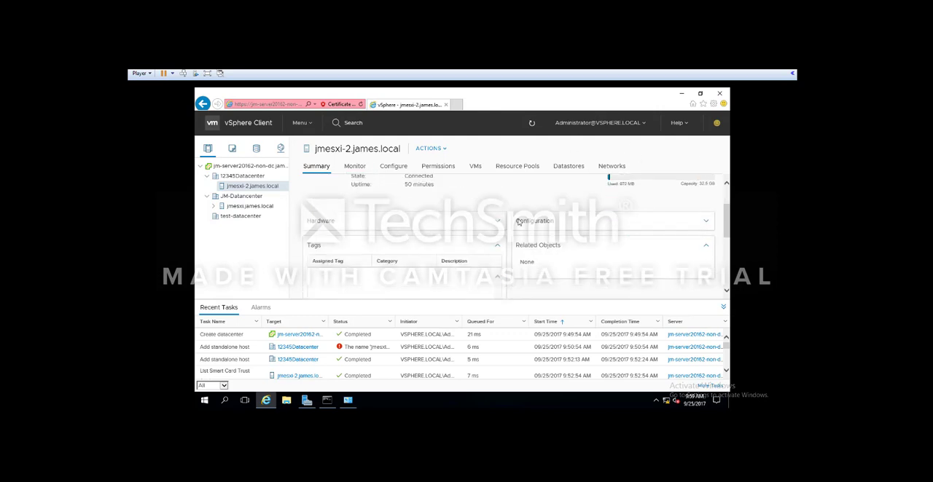
{"action": "scroll", "coordinate": [487, 226], "scroll_direction": "up", "scroll_amount": 1}
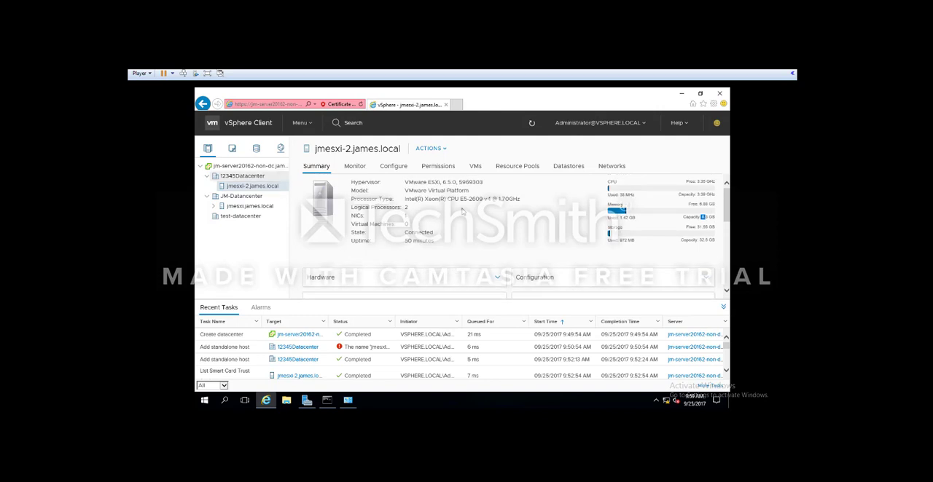
- Check the alarm definitions of host jmesxi-2.james.local, and view the triggered alarms and summary of datastore1 under JM-Datancenter
{"action": "left_click", "coordinate": [361, 167]}
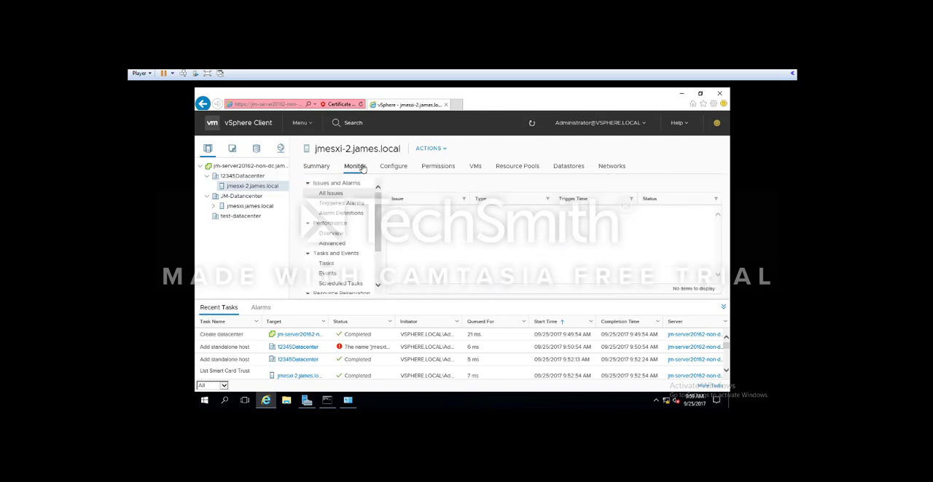
{"action": "left_click", "coordinate": [348, 213]}
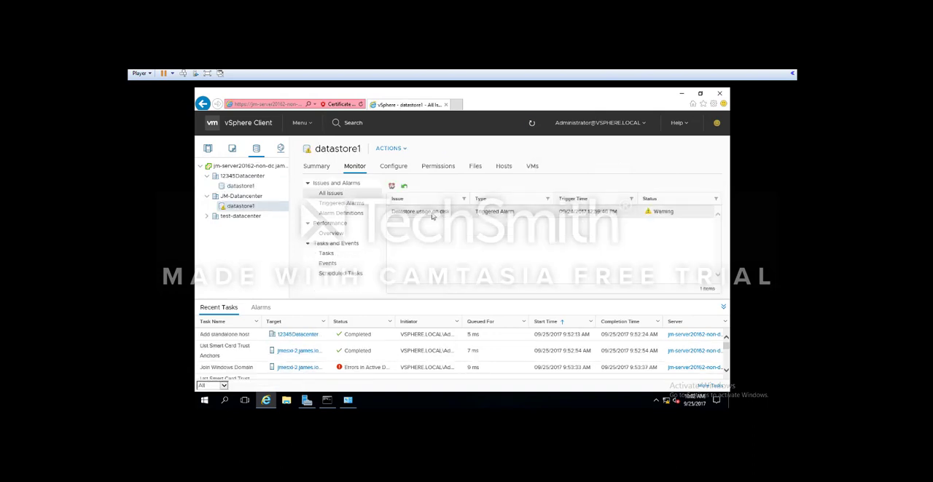
{"action": "left_click", "coordinate": [348, 205]}
{"action": "left_click", "coordinate": [325, 172]}
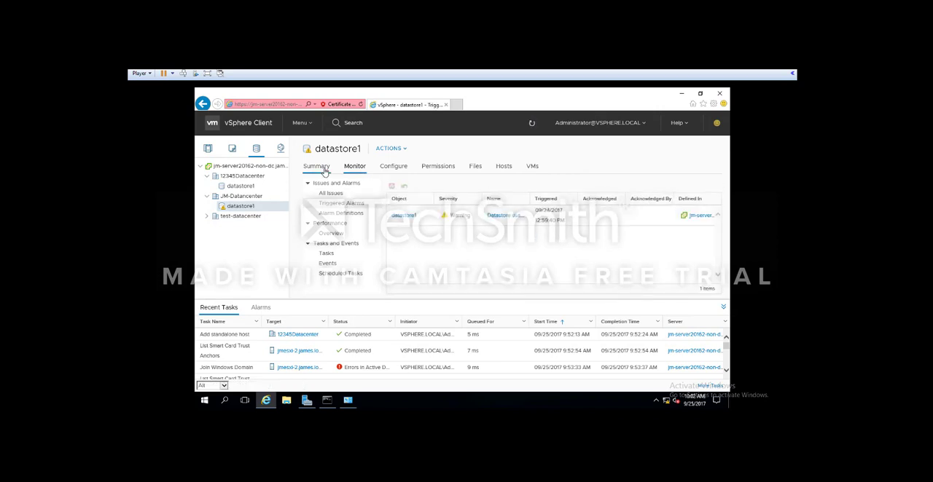